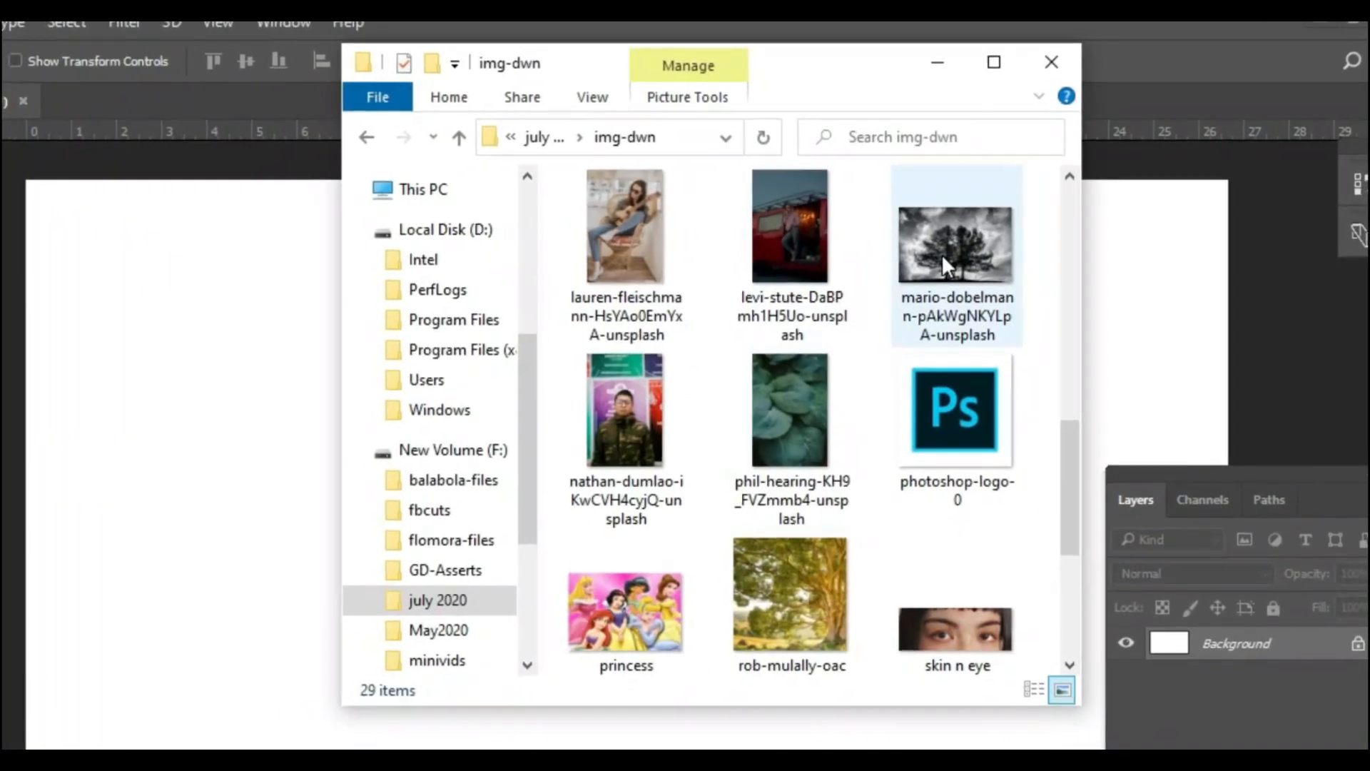
- Place the dbexptra portrait from the img-dwn folder onto the blank canvas at its default size
scroll(956, 271, up, 5)
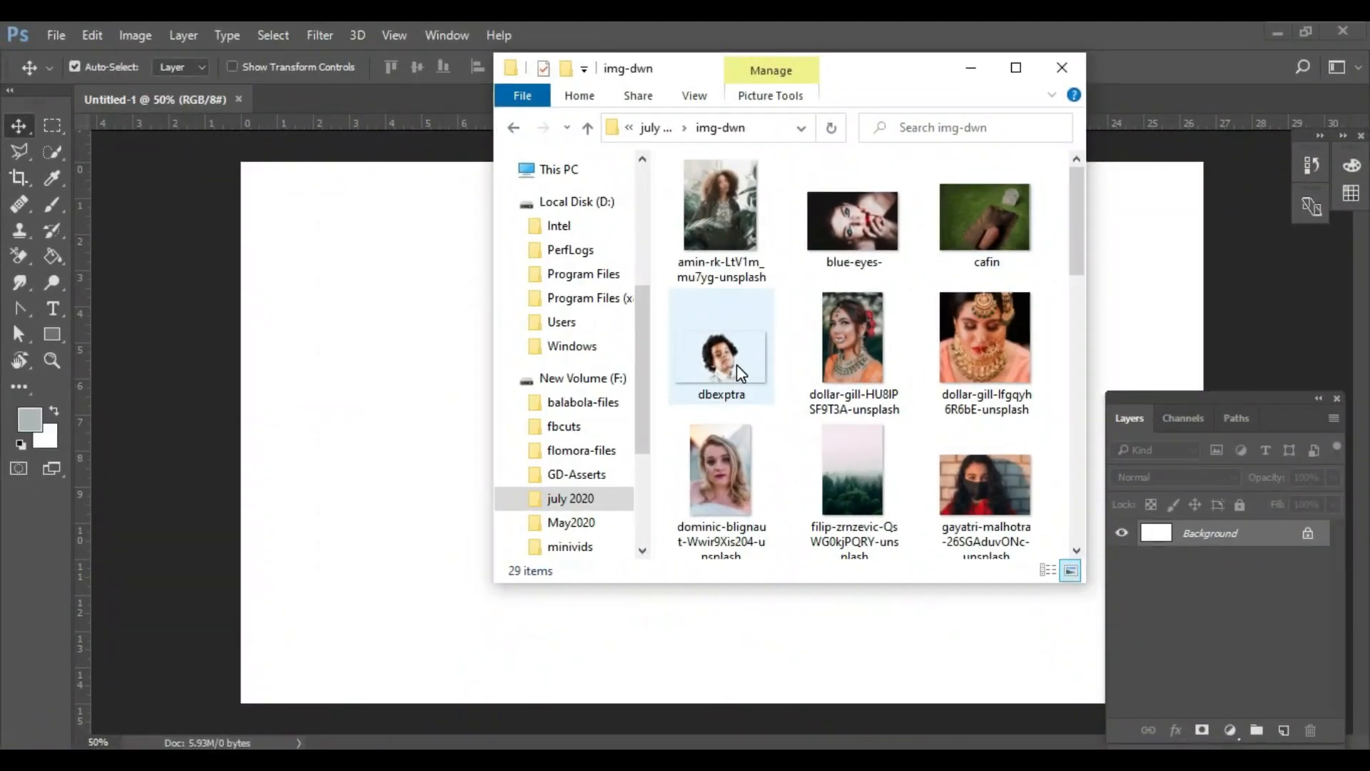
drag(710, 382, 429, 465)
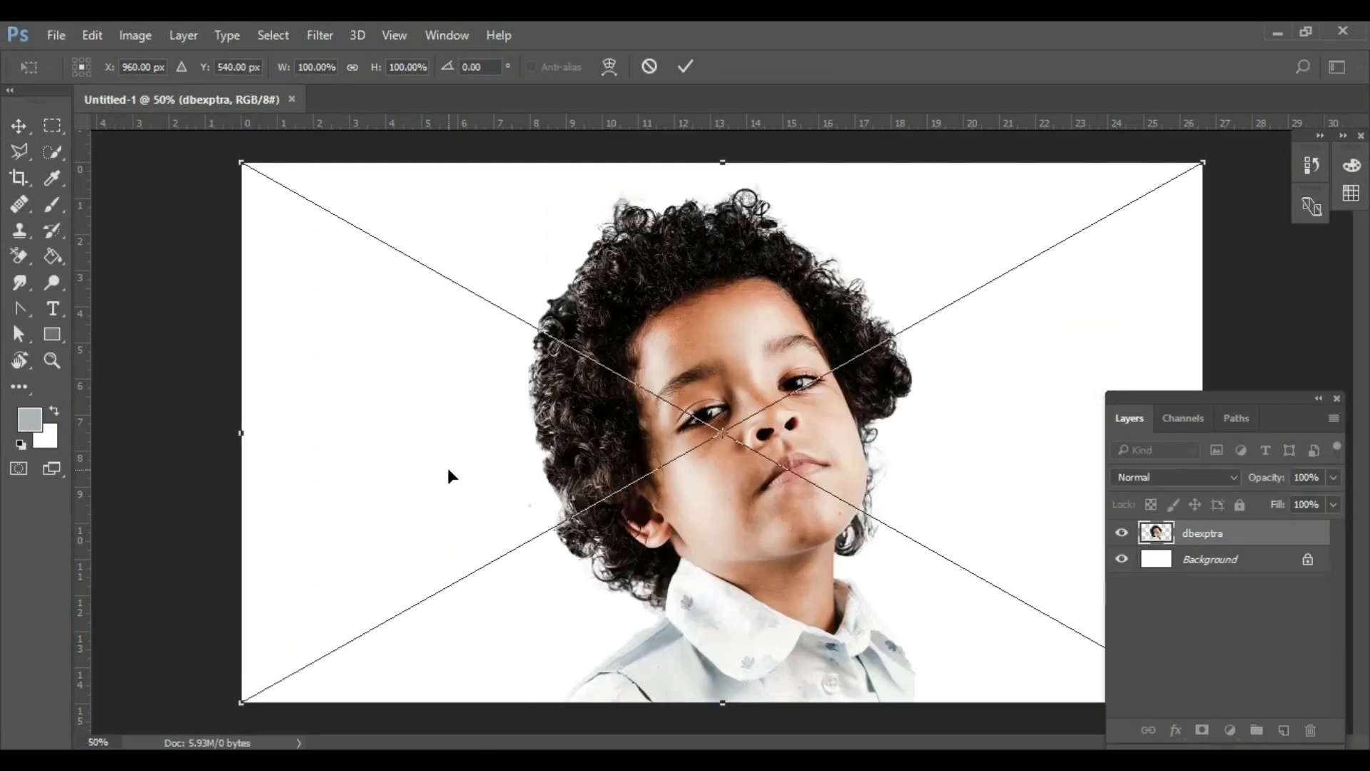
double_click(893, 473)
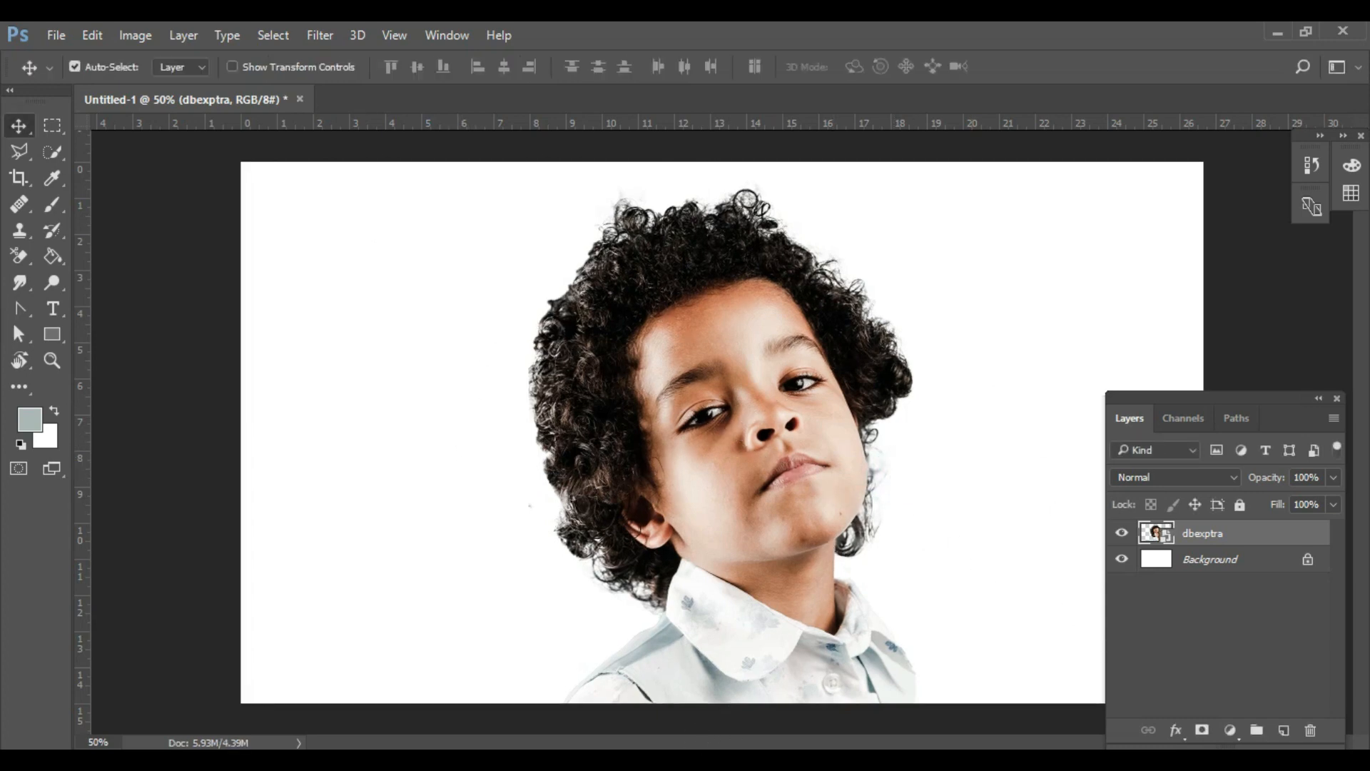
- Place the black-and-white tree photo from the img-dwn folder above the portrait
click(615, 760)
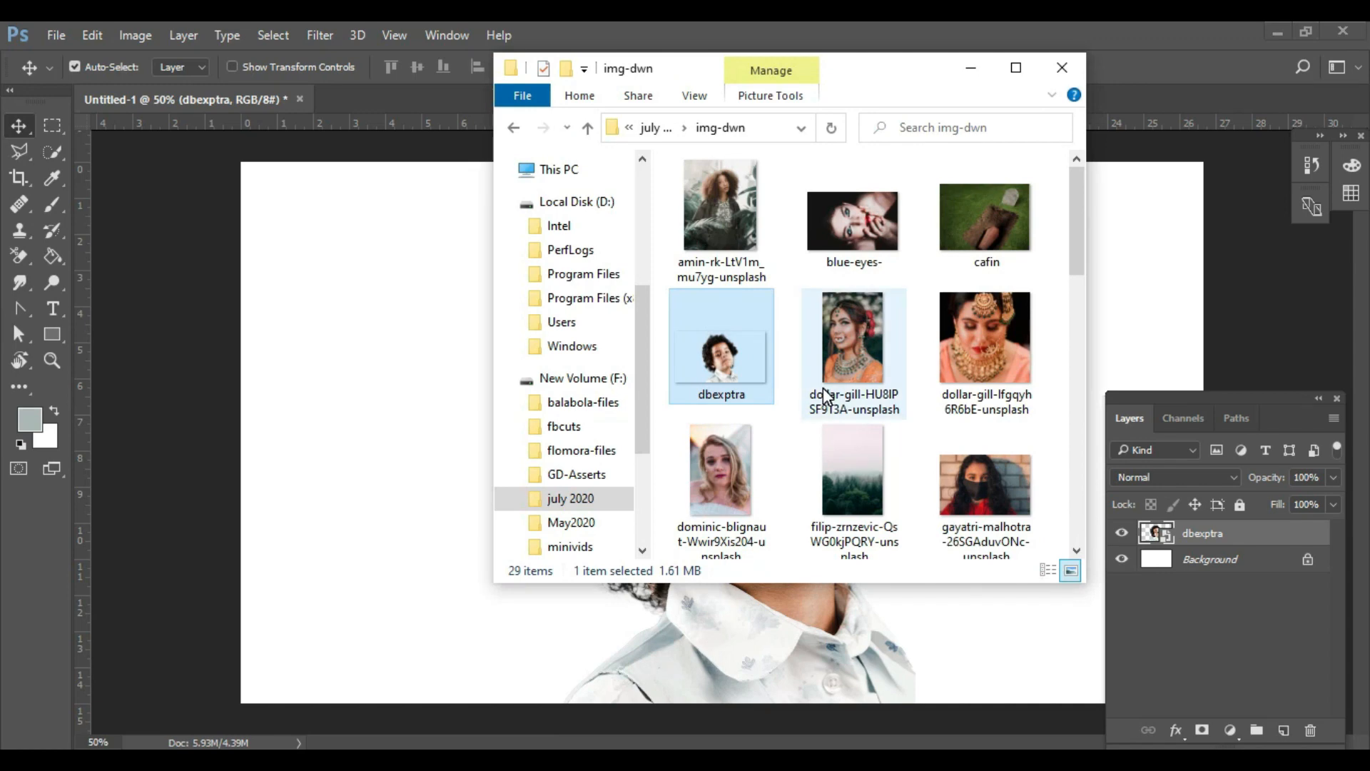
scroll(822, 389, down, 3)
drag(1000, 448, 398, 467)
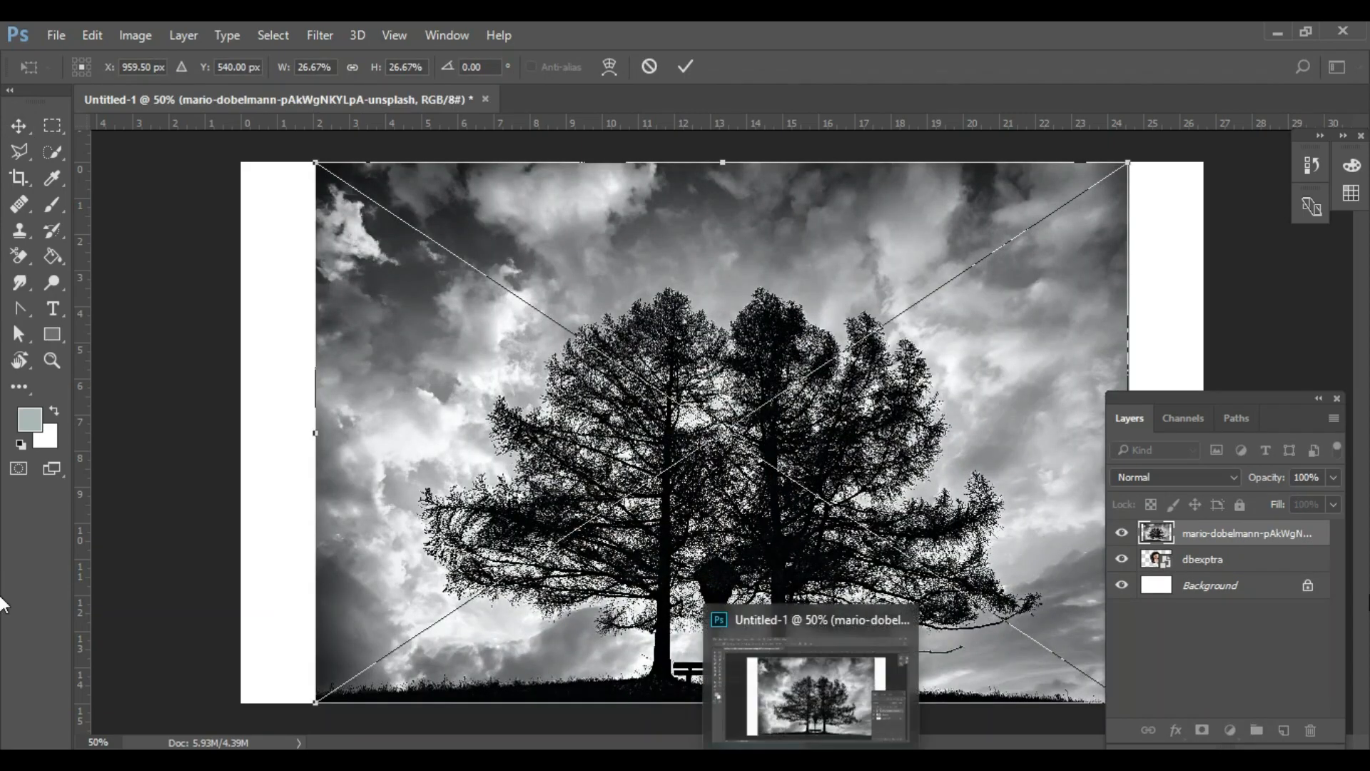
- Lower the tree layer's opacity to 41% as a guide, then enlarge the tree photo and align it with the canvas's left edge
click(1333, 477)
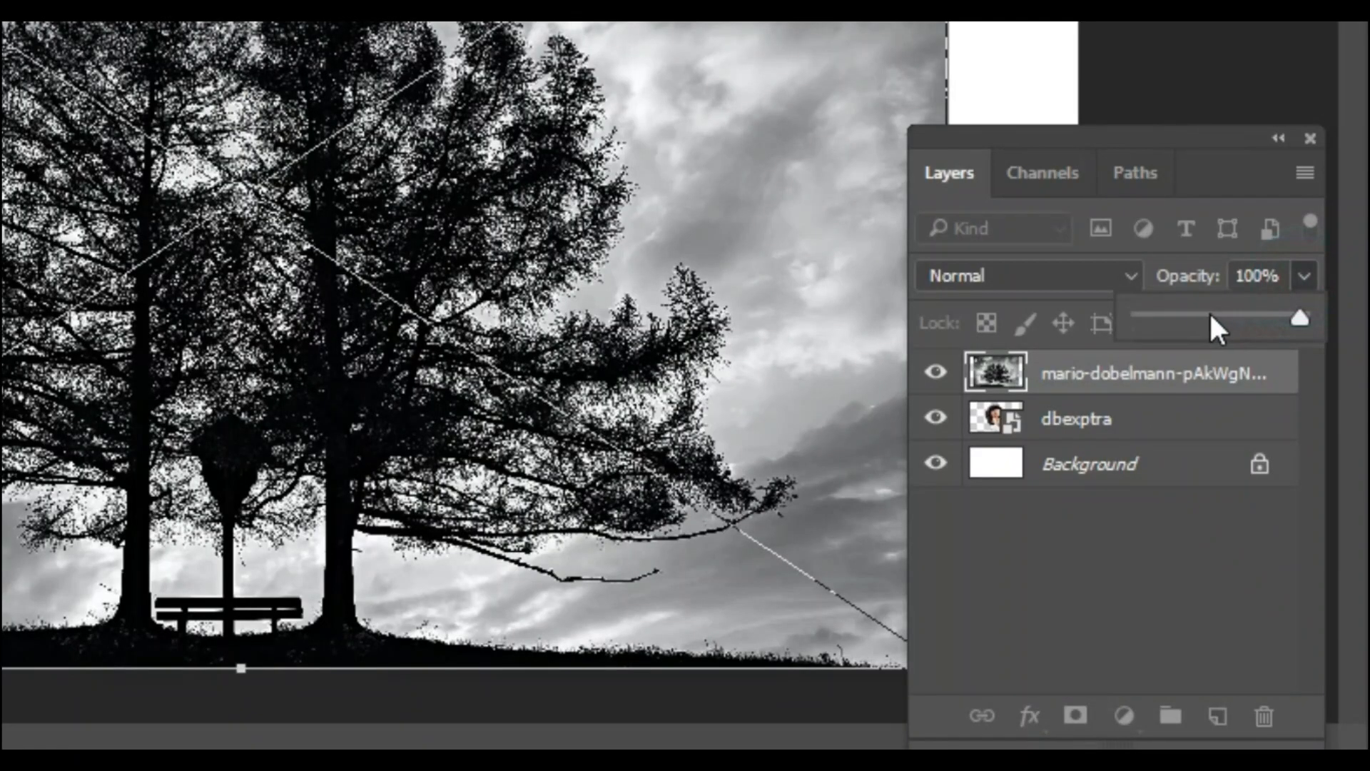
click(1278, 499)
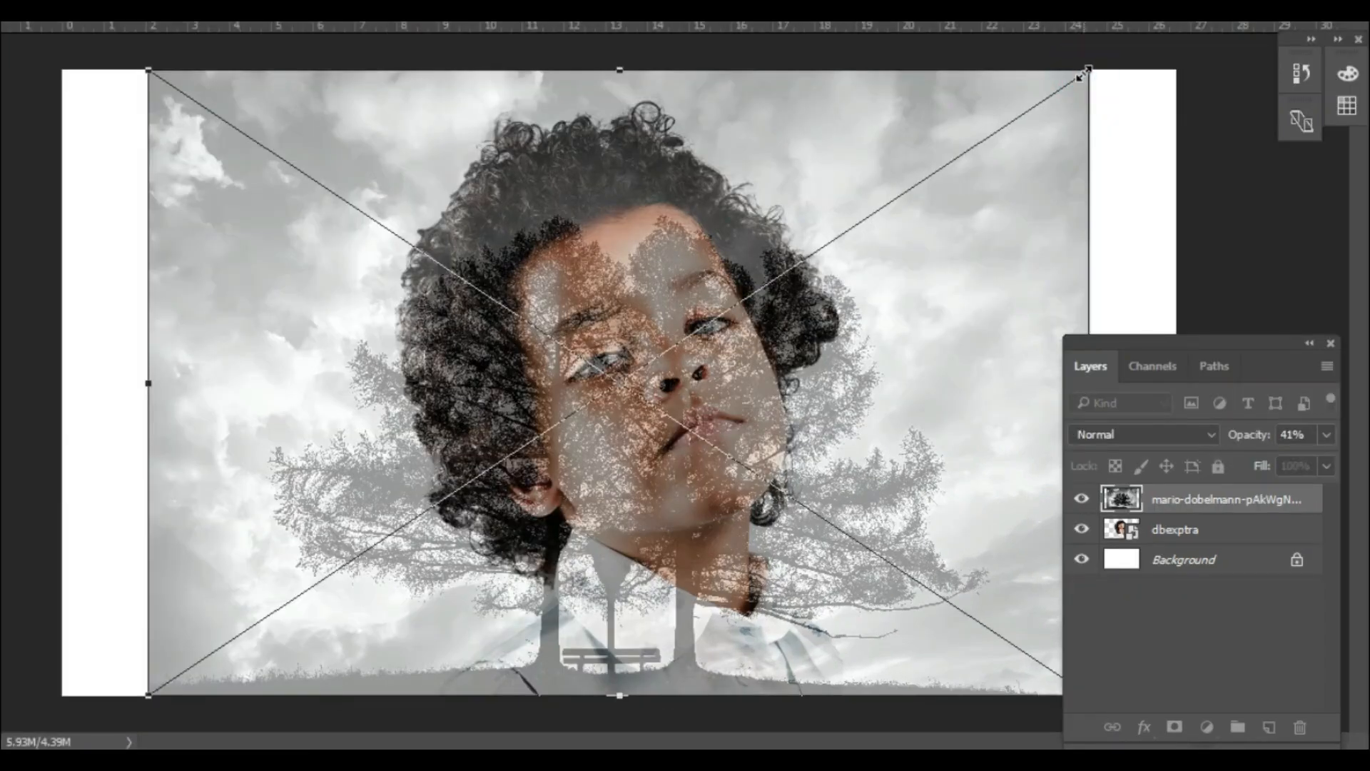
drag(1133, 159, 1175, 21)
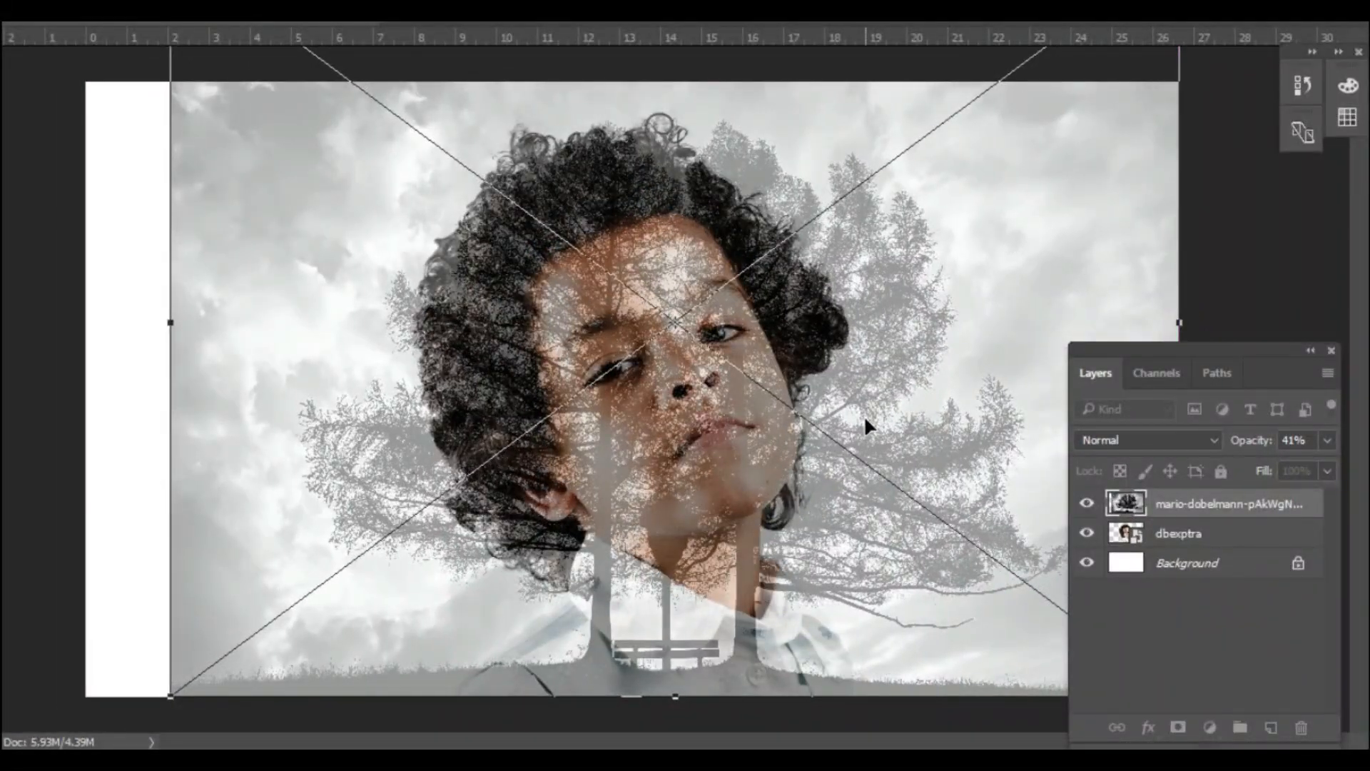
drag(866, 421, 773, 413)
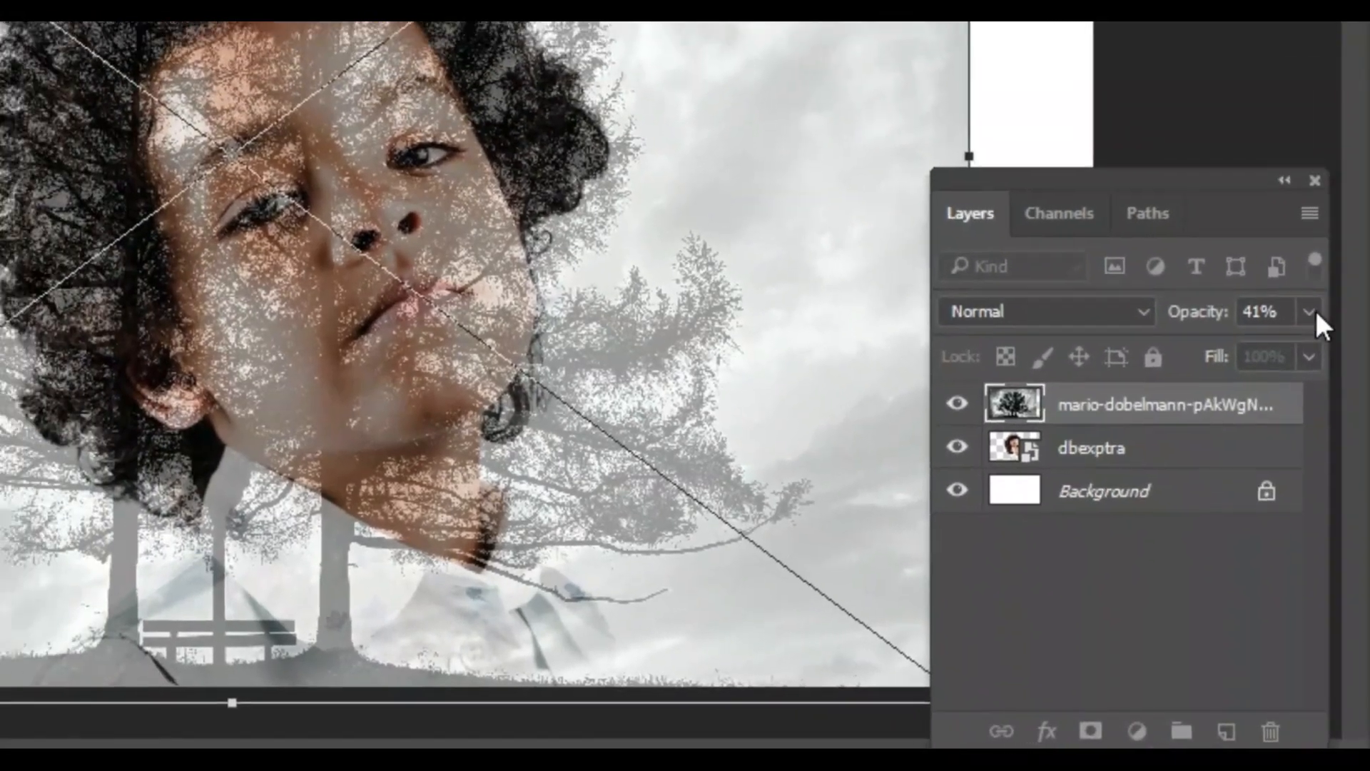
- Restore the tree layer's opacity to 100% and commit its placement
click(1308, 311)
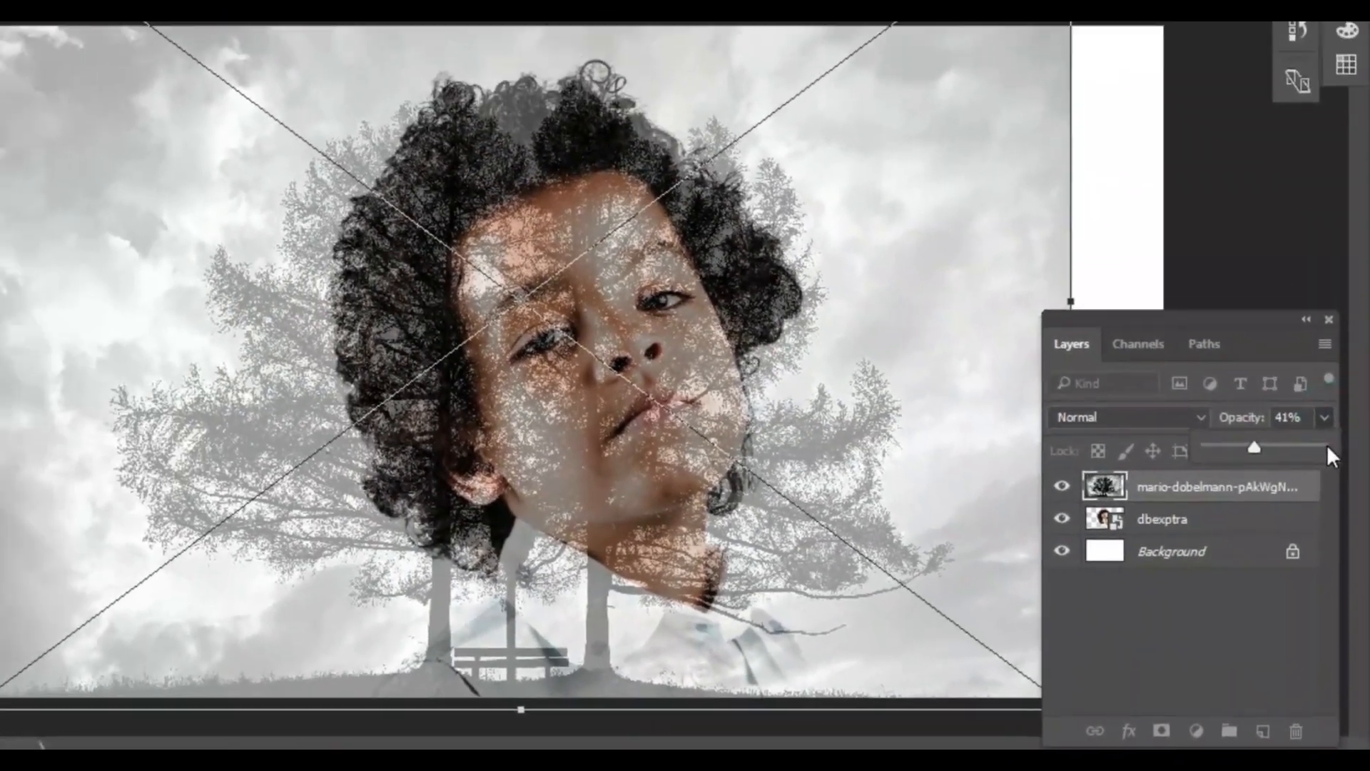
click(1312, 347)
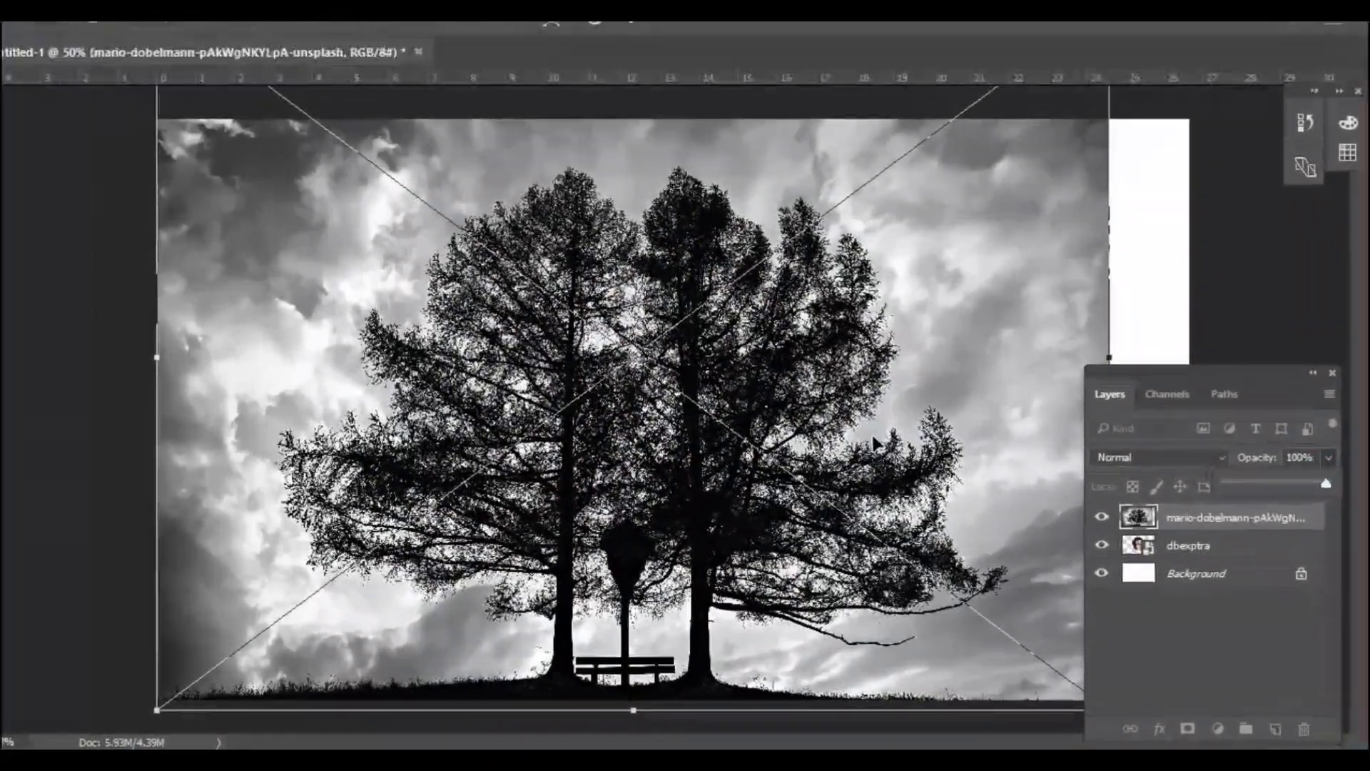
click(839, 419)
key(Return)
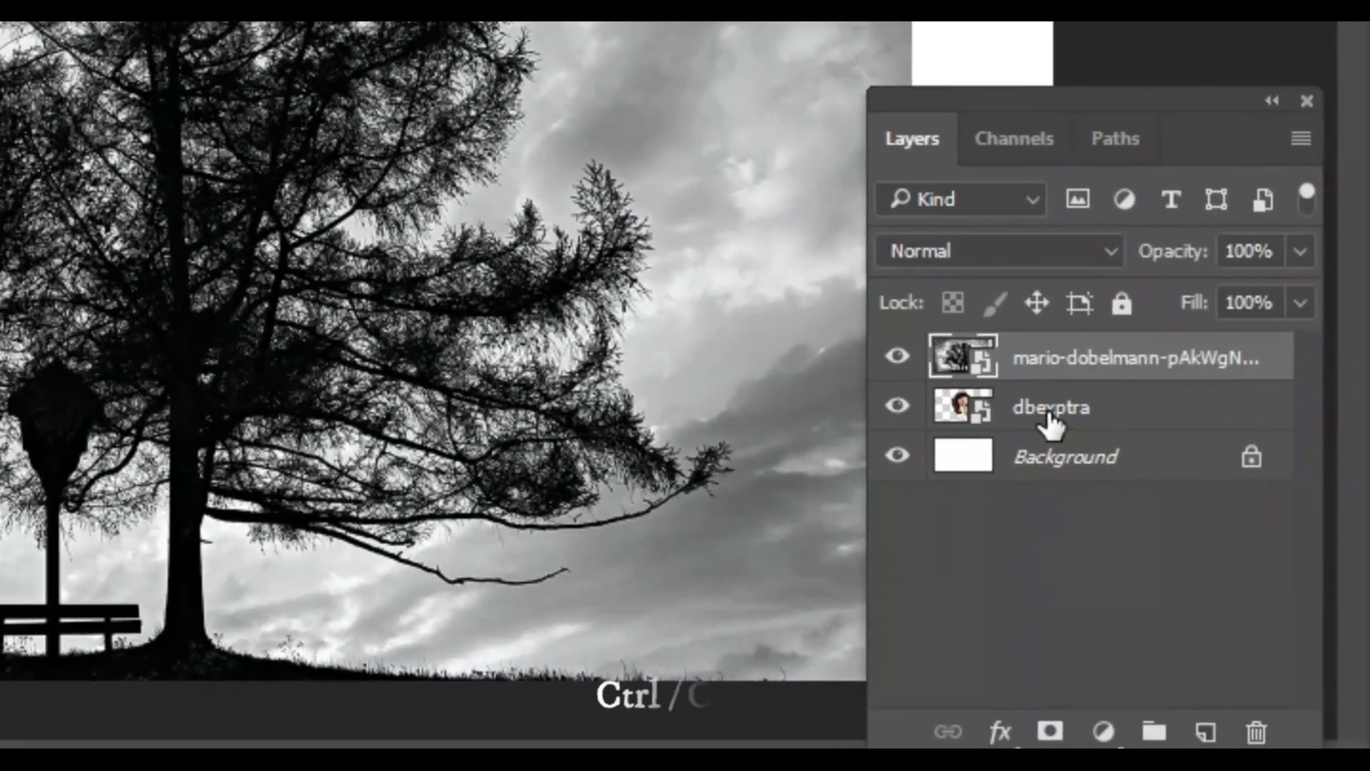
- Load the dbexptra layer's outline as a selection and use it to add a layer mask to the tree layer
ctrl+click(1183, 549)
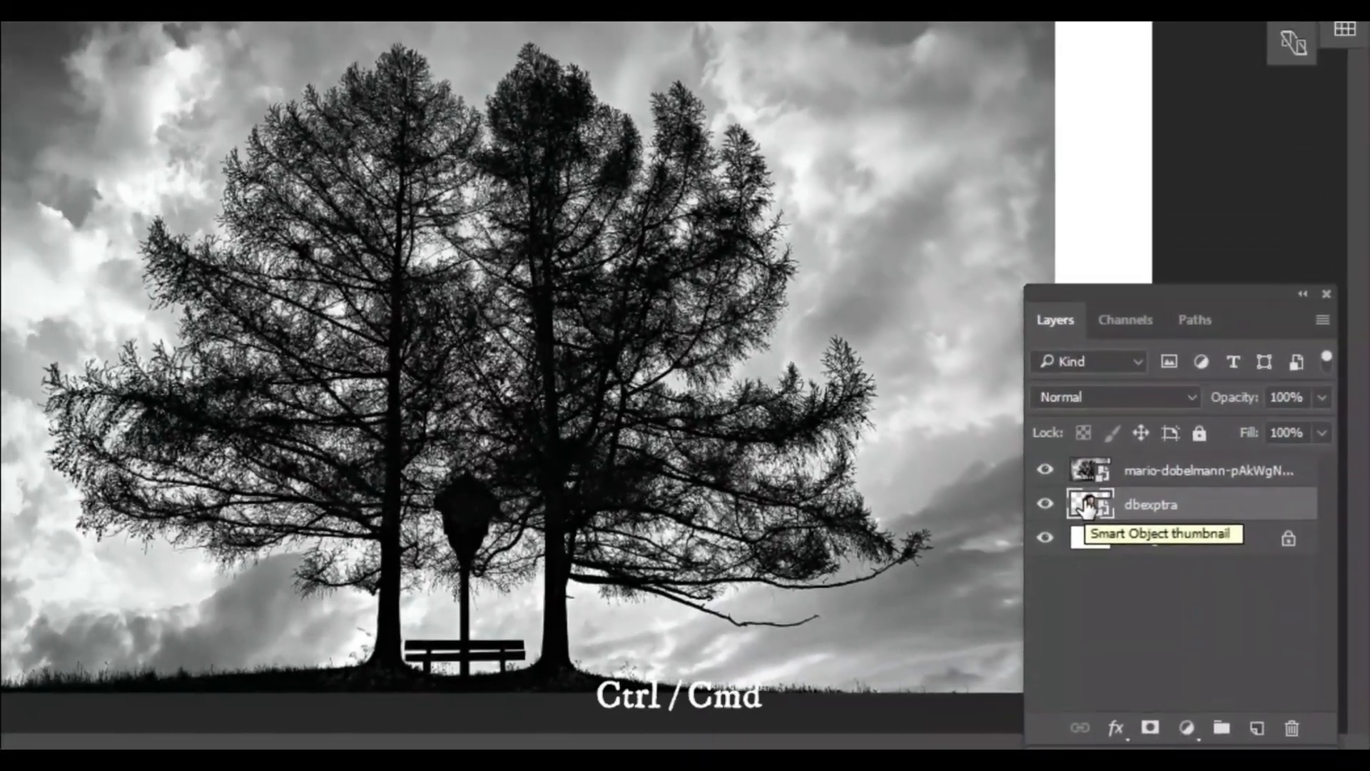
ctrl+click(1076, 499)
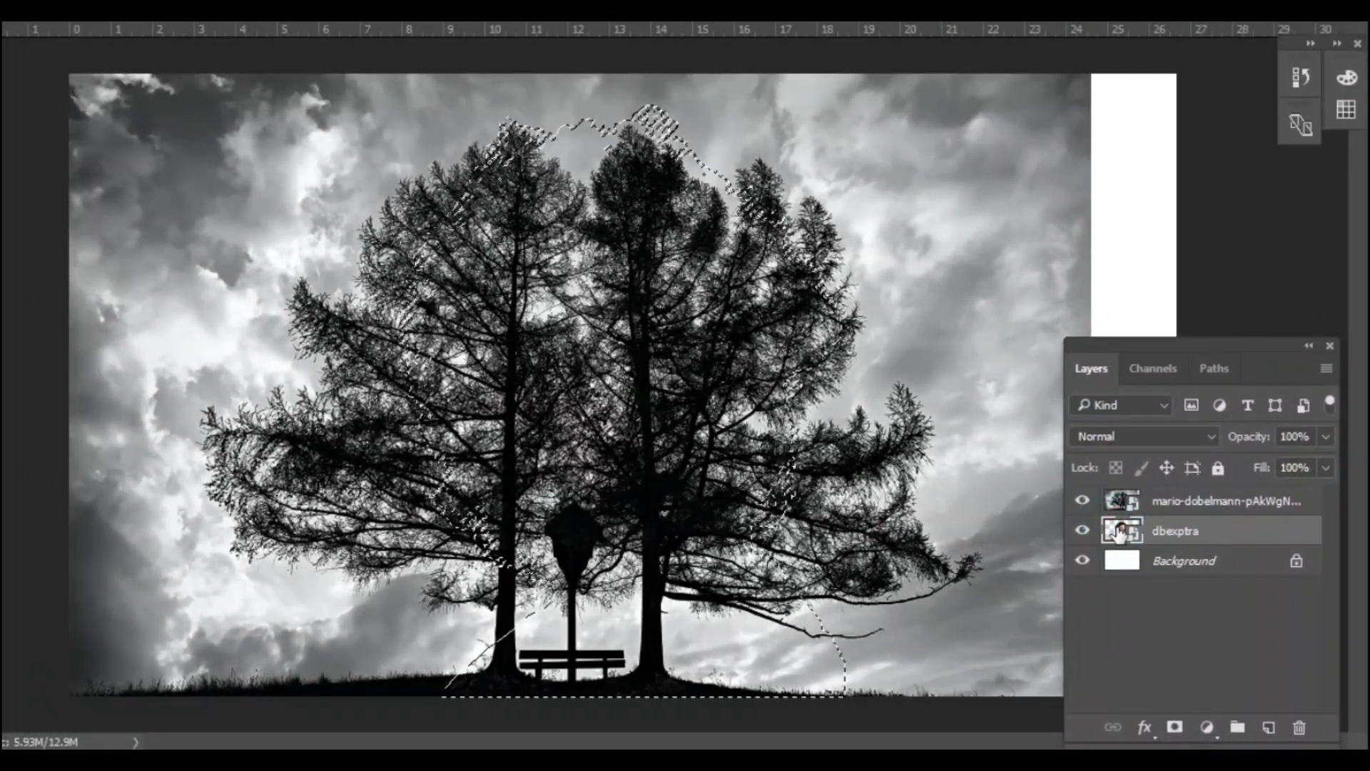
click(1188, 503)
click(1175, 727)
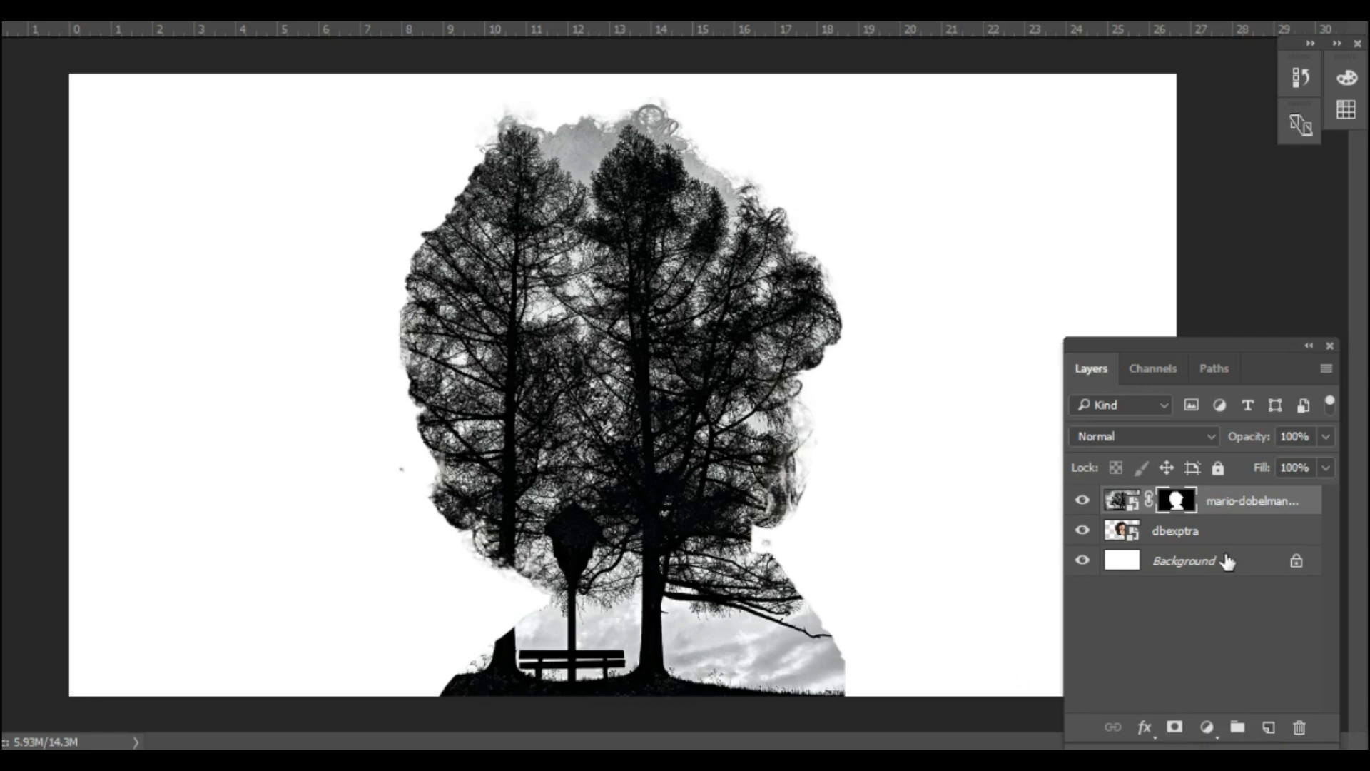
- Duplicate the dbexptra layer above the tree layer and set the copy's blend mode to Lighten
alt+click(1175, 536)
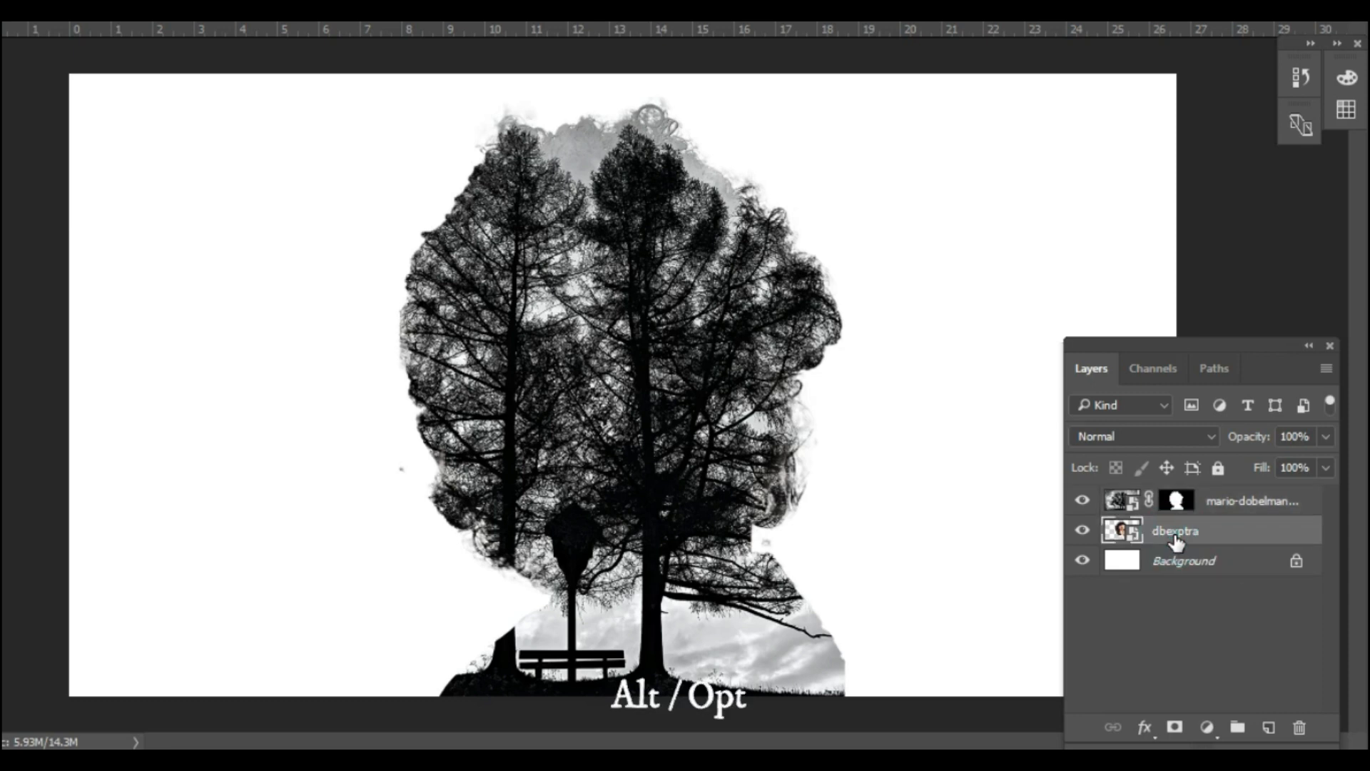
drag(1176, 541, 1178, 502)
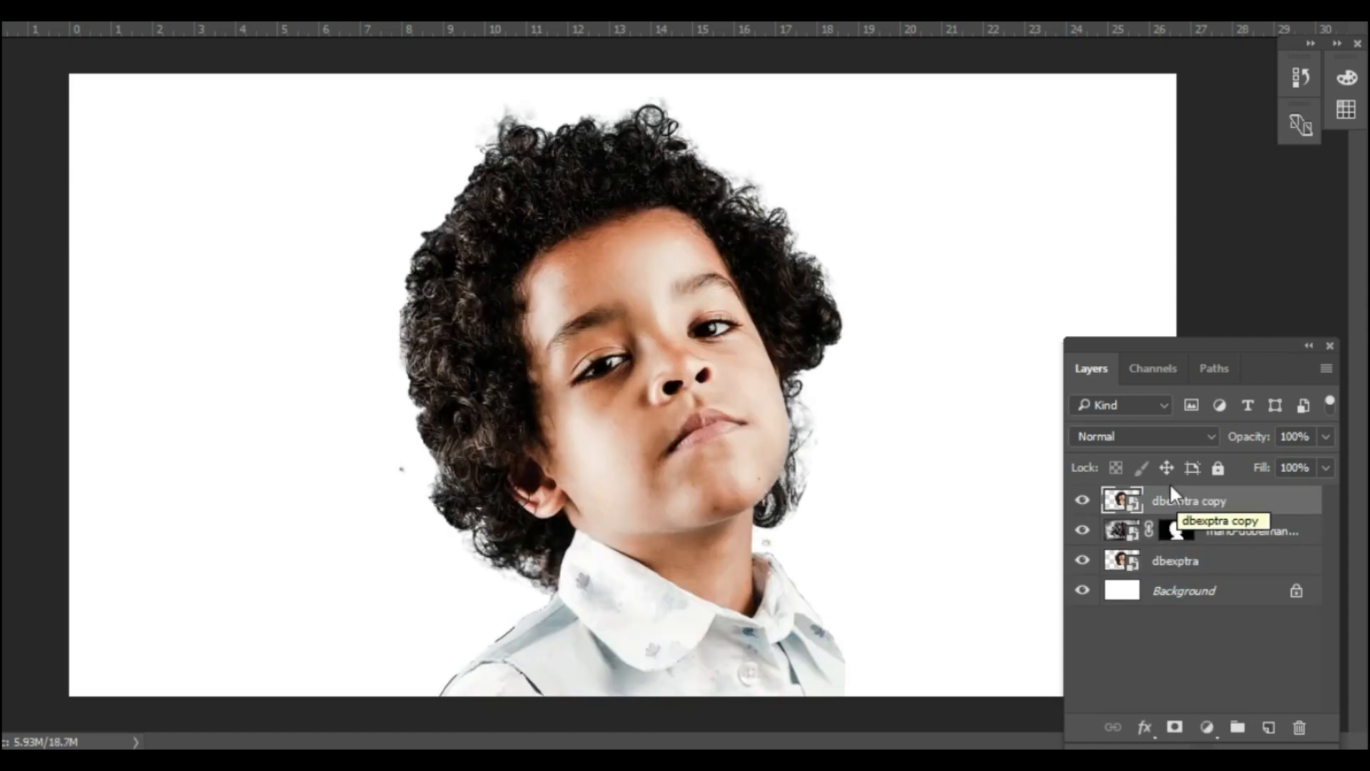
click(1176, 436)
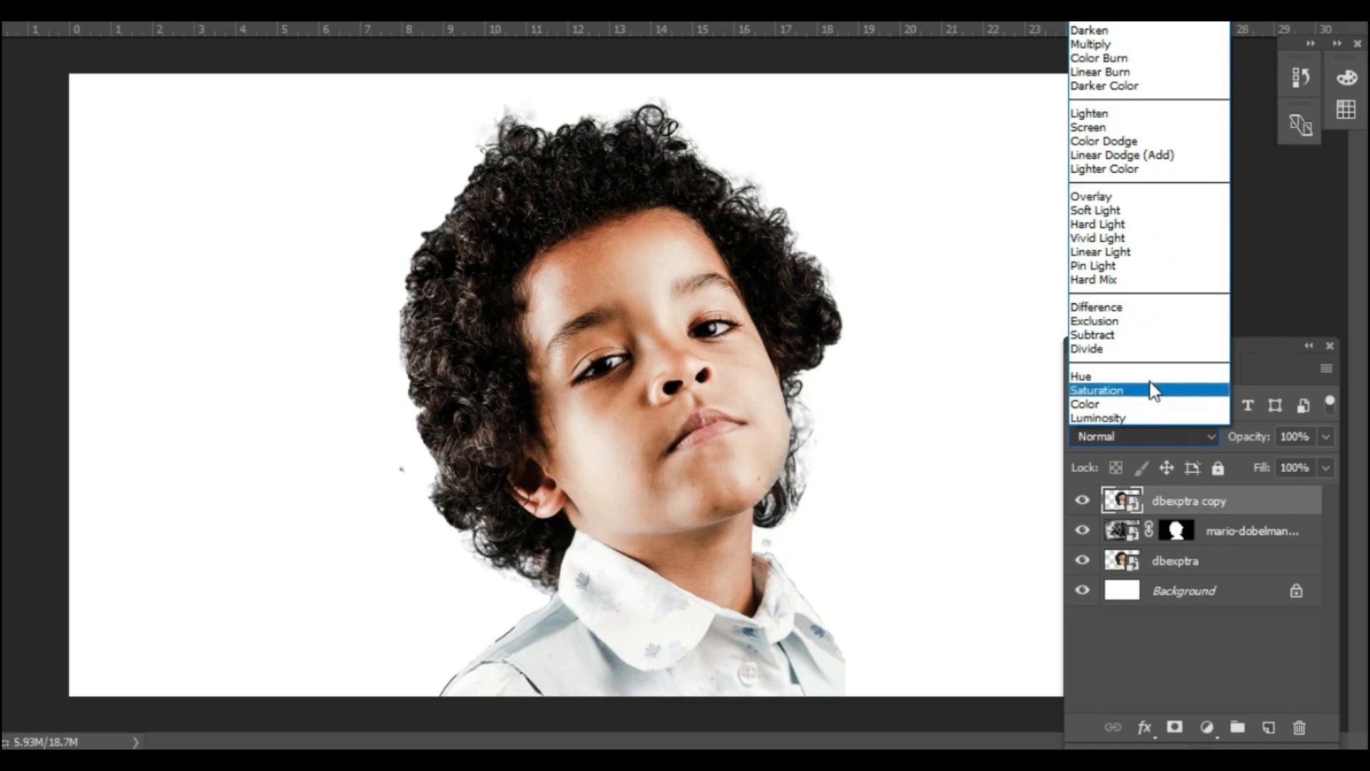
click(1153, 111)
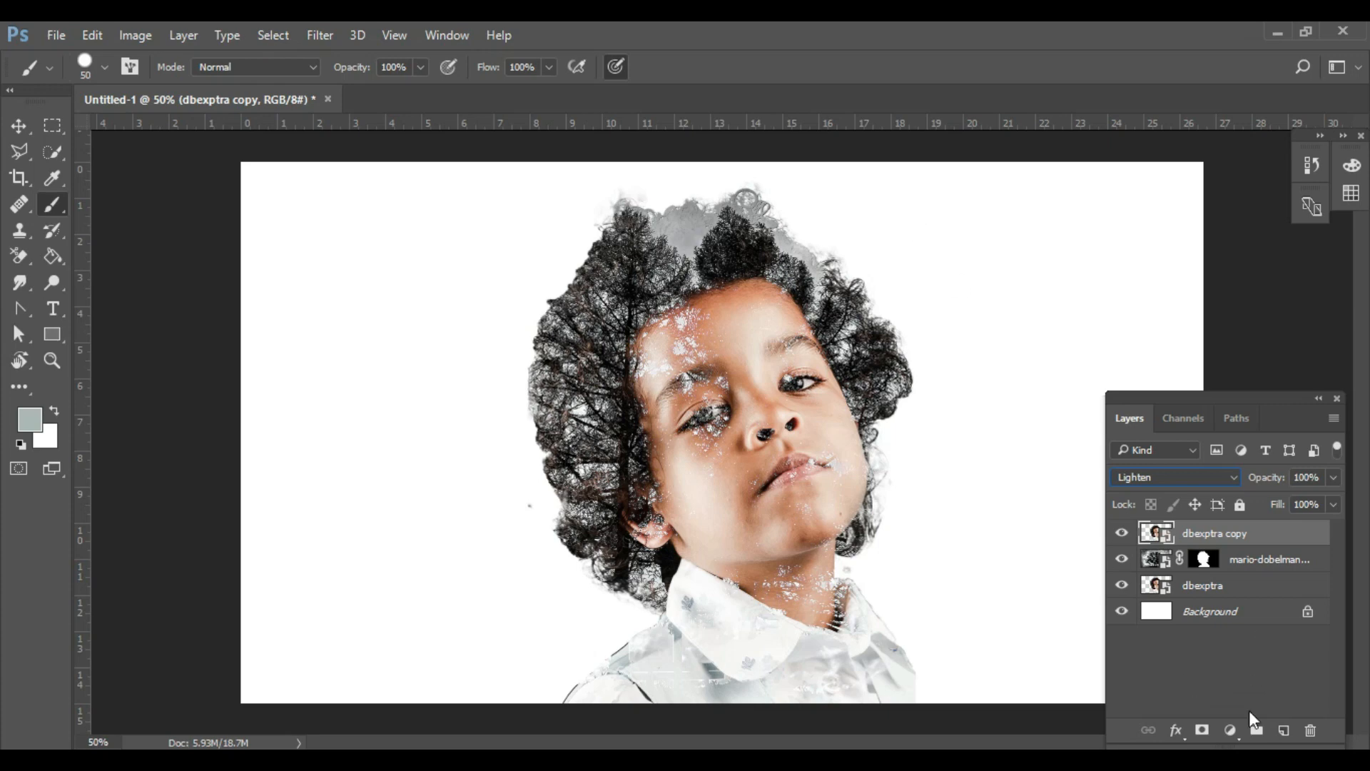
- Add a layer mask to the dbexptra copy and paint it black over the hair beside the face to strengthen the trees
click(1203, 730)
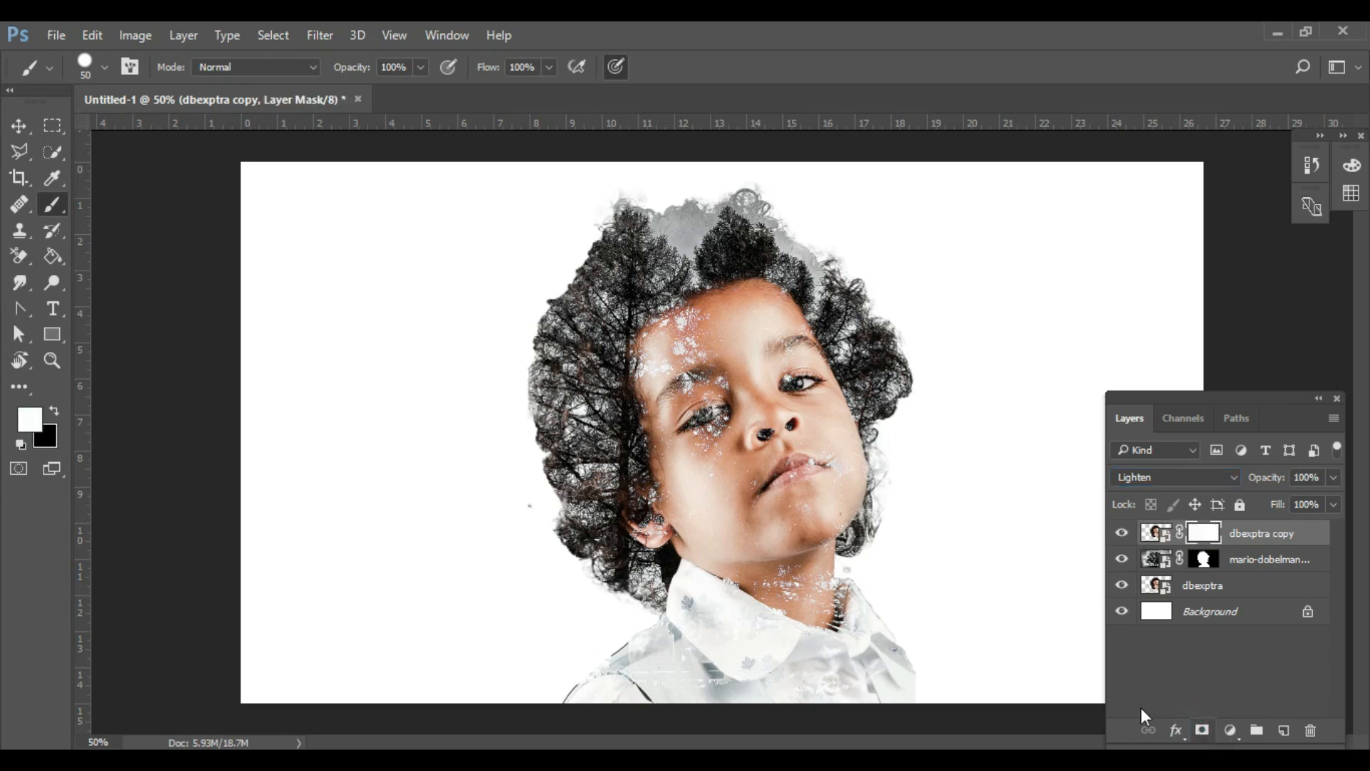
click(51, 410)
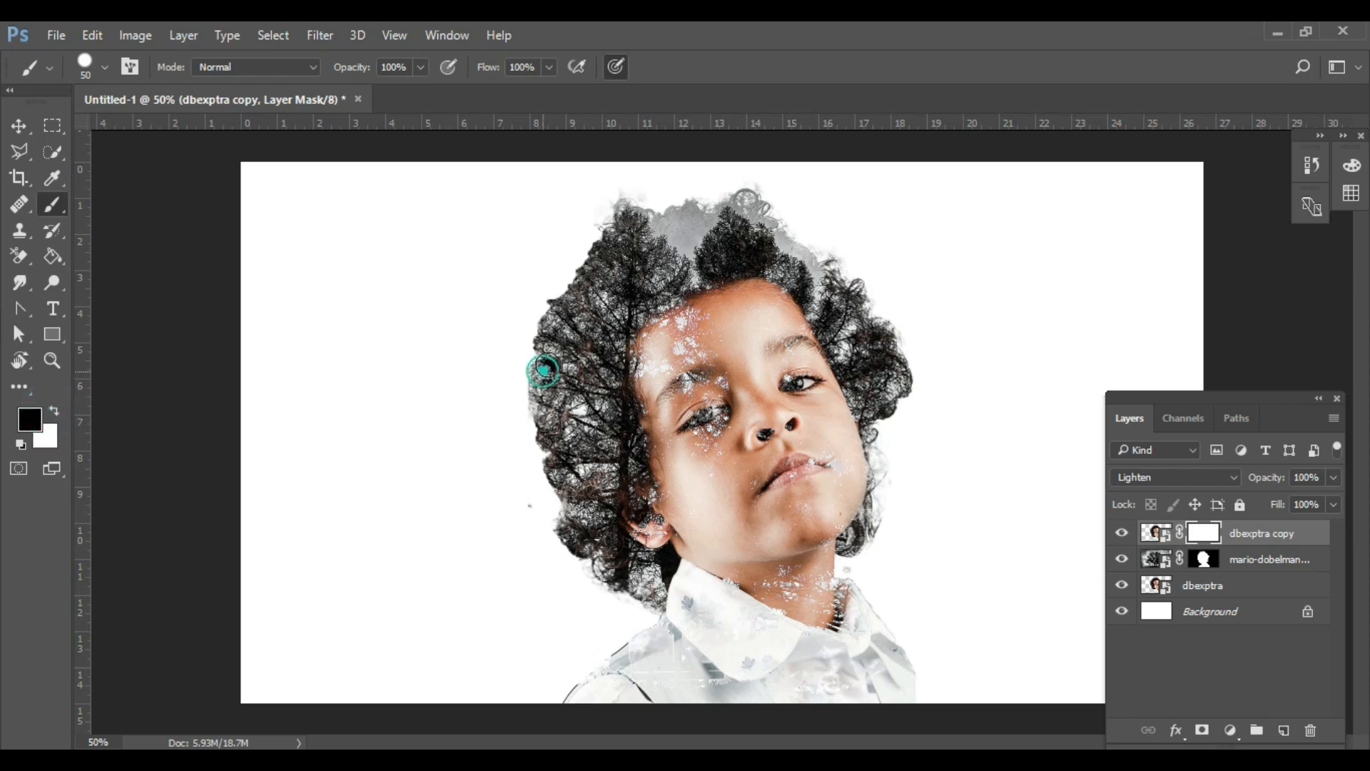
drag(569, 343, 564, 384)
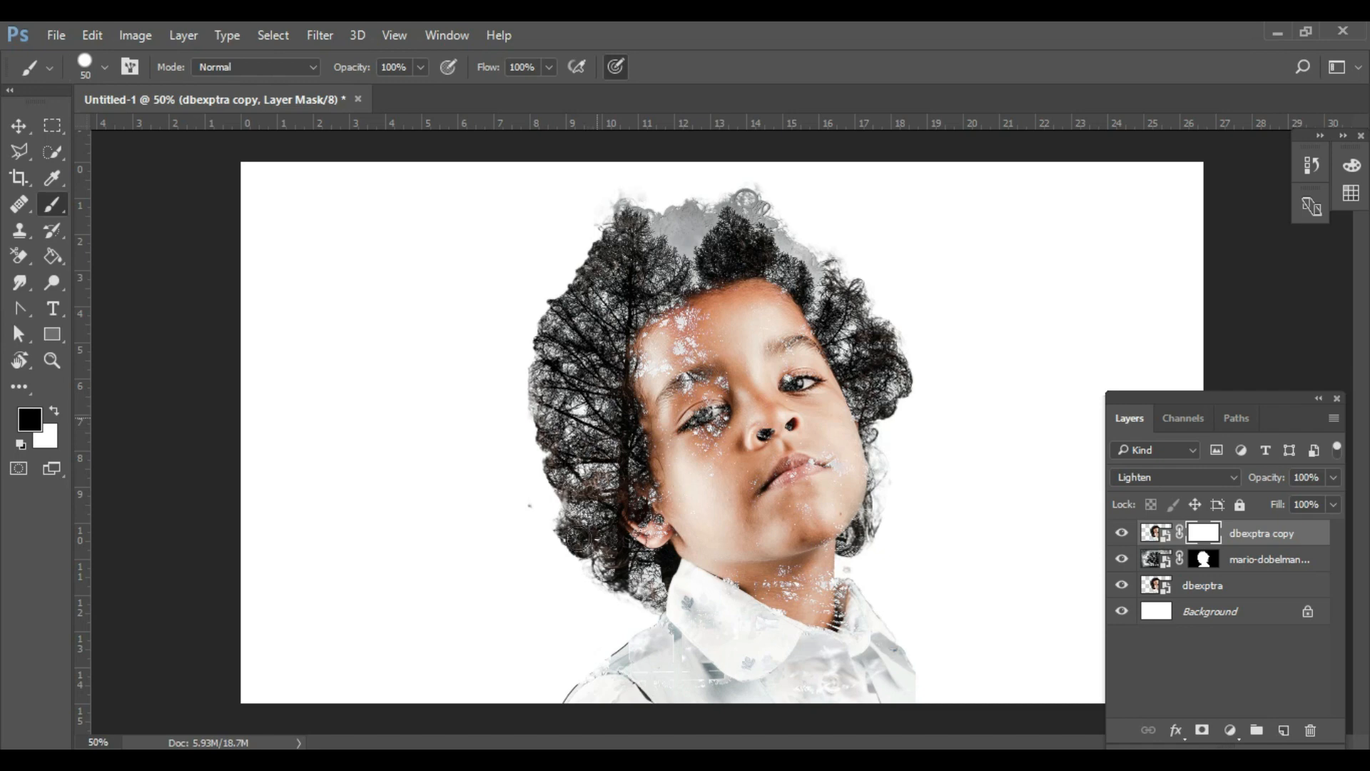
drag(597, 417, 590, 494)
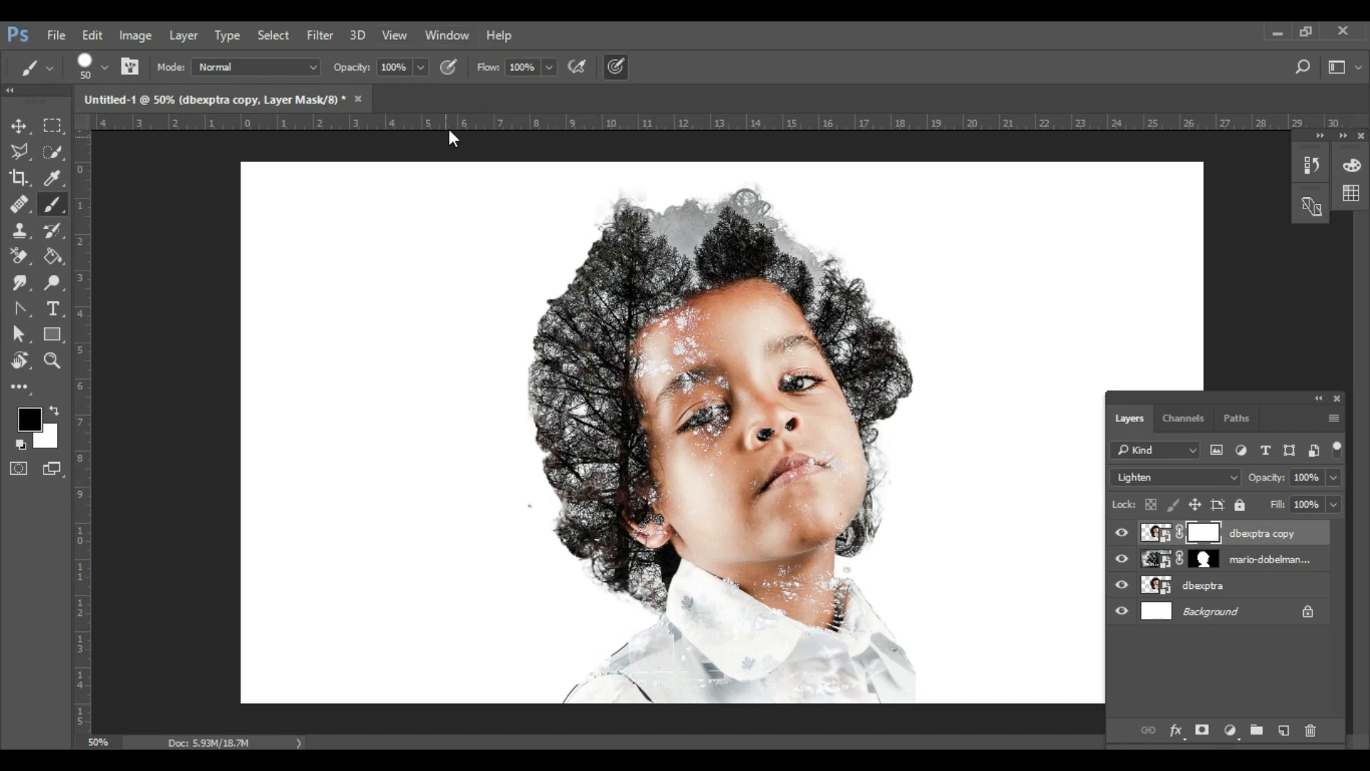
- Set the brush flow to 34% and paint black on the tree layer's mask over the eyes, nose, mouth, neck and collar to clear the tree texture
click(549, 67)
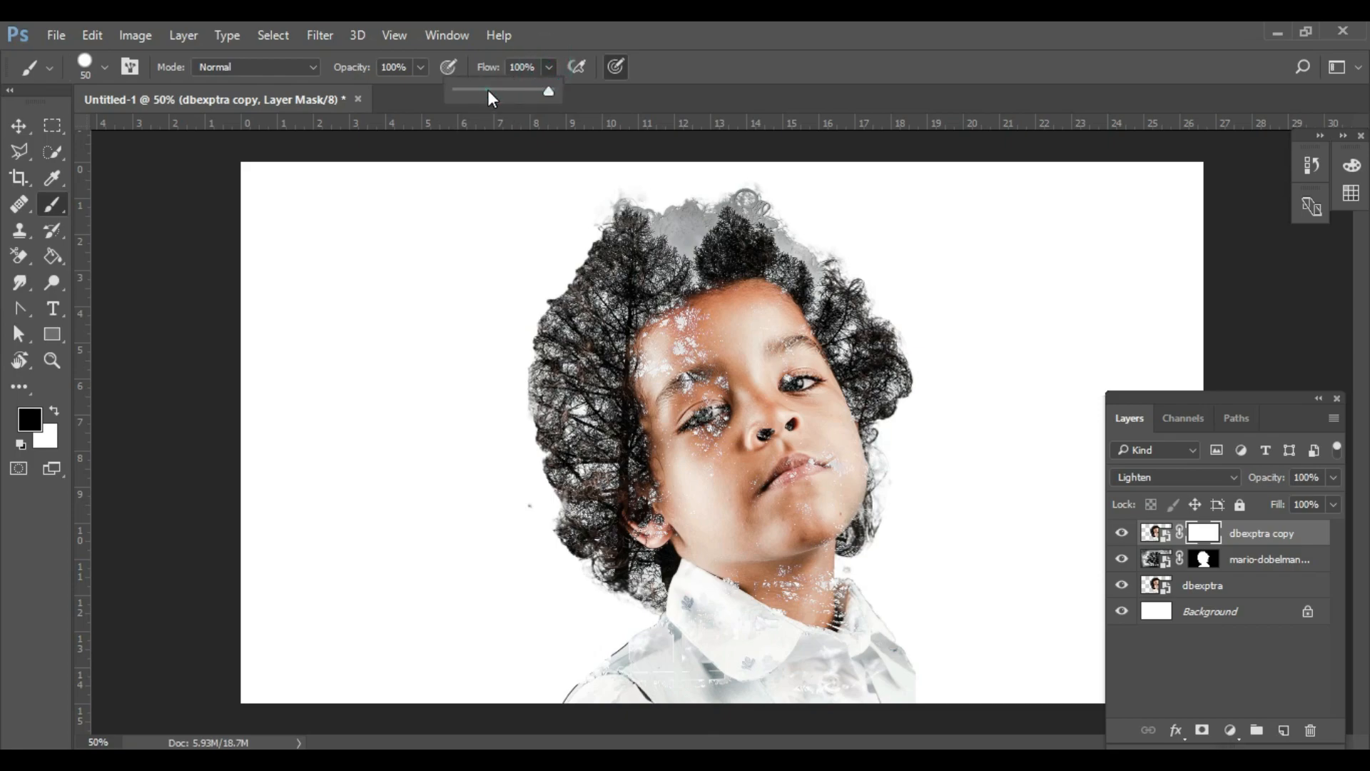
drag(487, 90, 509, 91)
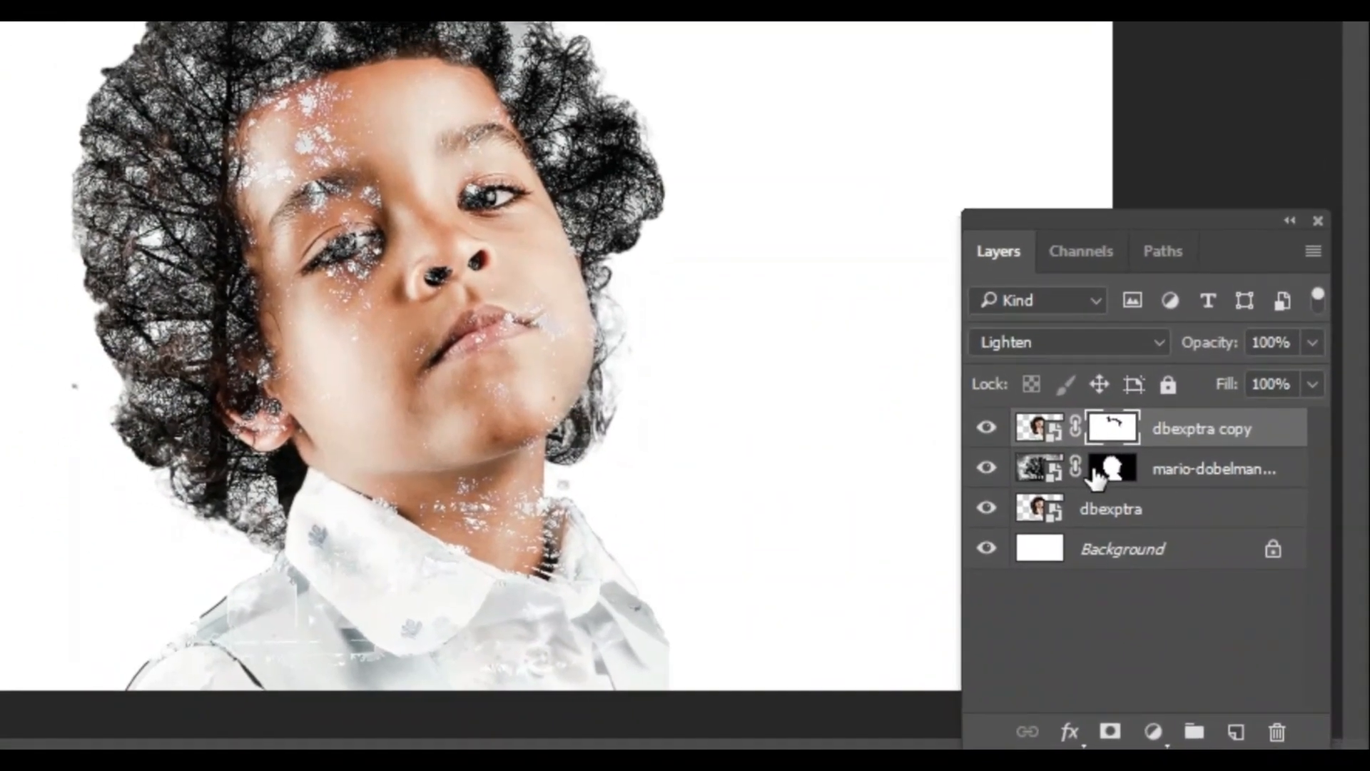
click(1062, 419)
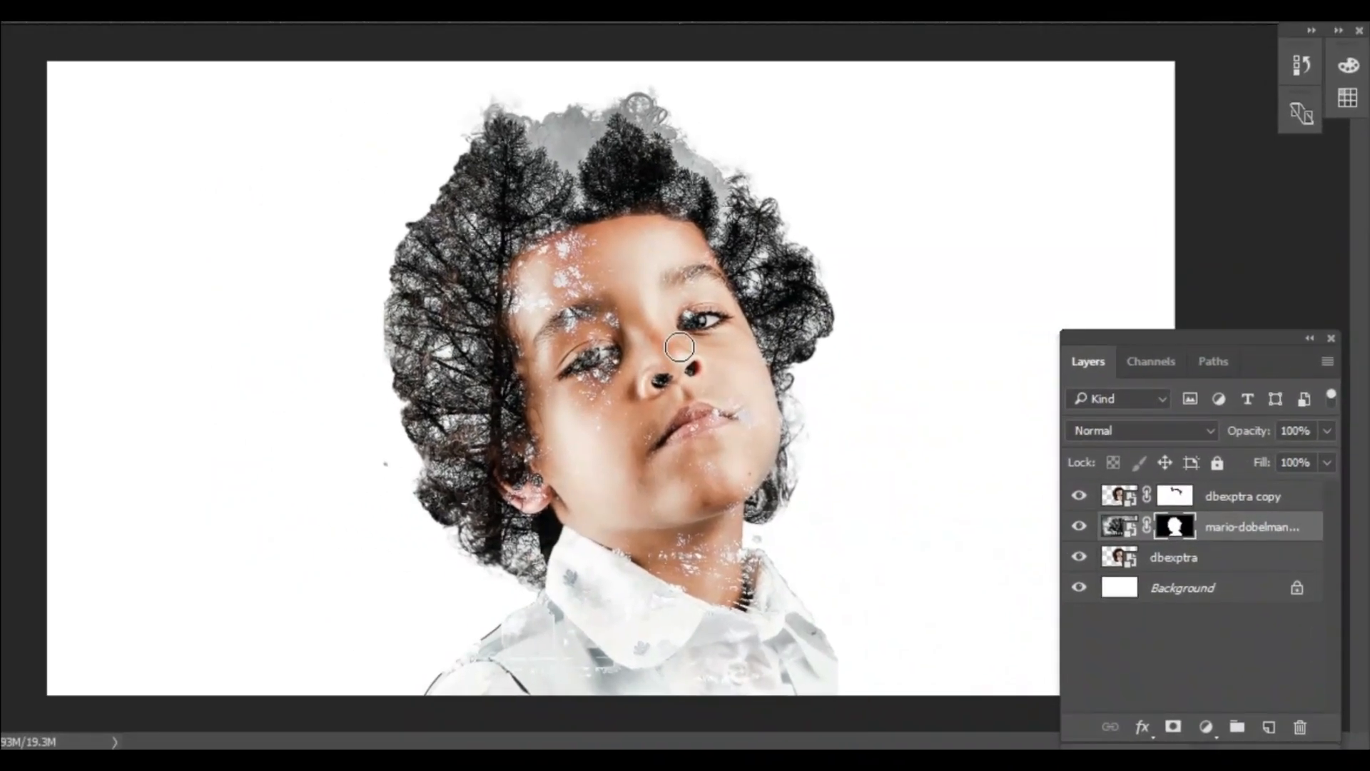
mouse_move(671, 337)
mouse_down()
mouse_move(703, 306)
mouse_move(678, 325)
mouse_up()
drag(555, 370, 607, 361)
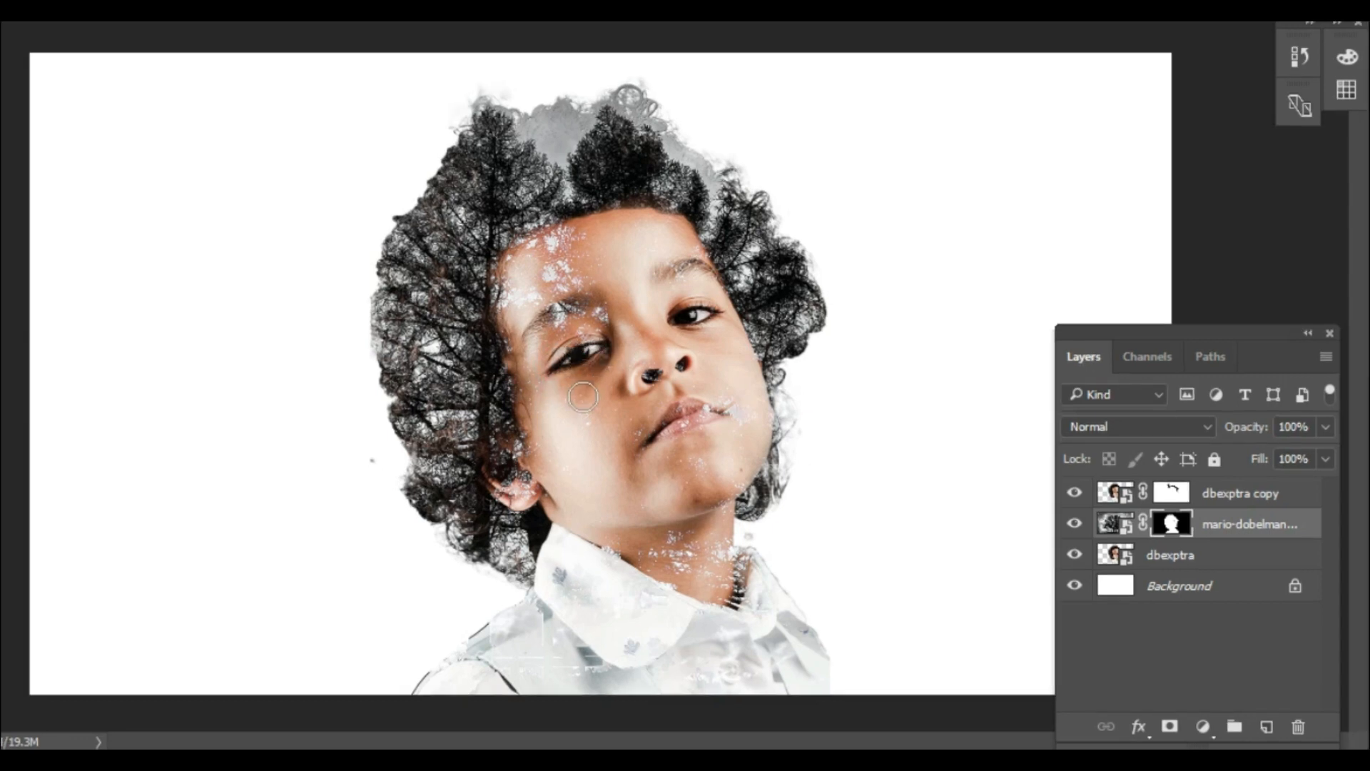
click(665, 437)
mouse_move(658, 433)
mouse_down()
mouse_move(703, 412)
mouse_move(733, 421)
mouse_move(645, 441)
mouse_move(646, 364)
mouse_move(690, 366)
mouse_up()
mouse_move(713, 537)
mouse_down()
mouse_move(728, 564)
mouse_move(720, 614)
mouse_move(678, 592)
mouse_move(705, 673)
mouse_move(755, 559)
mouse_move(826, 713)
mouse_up()
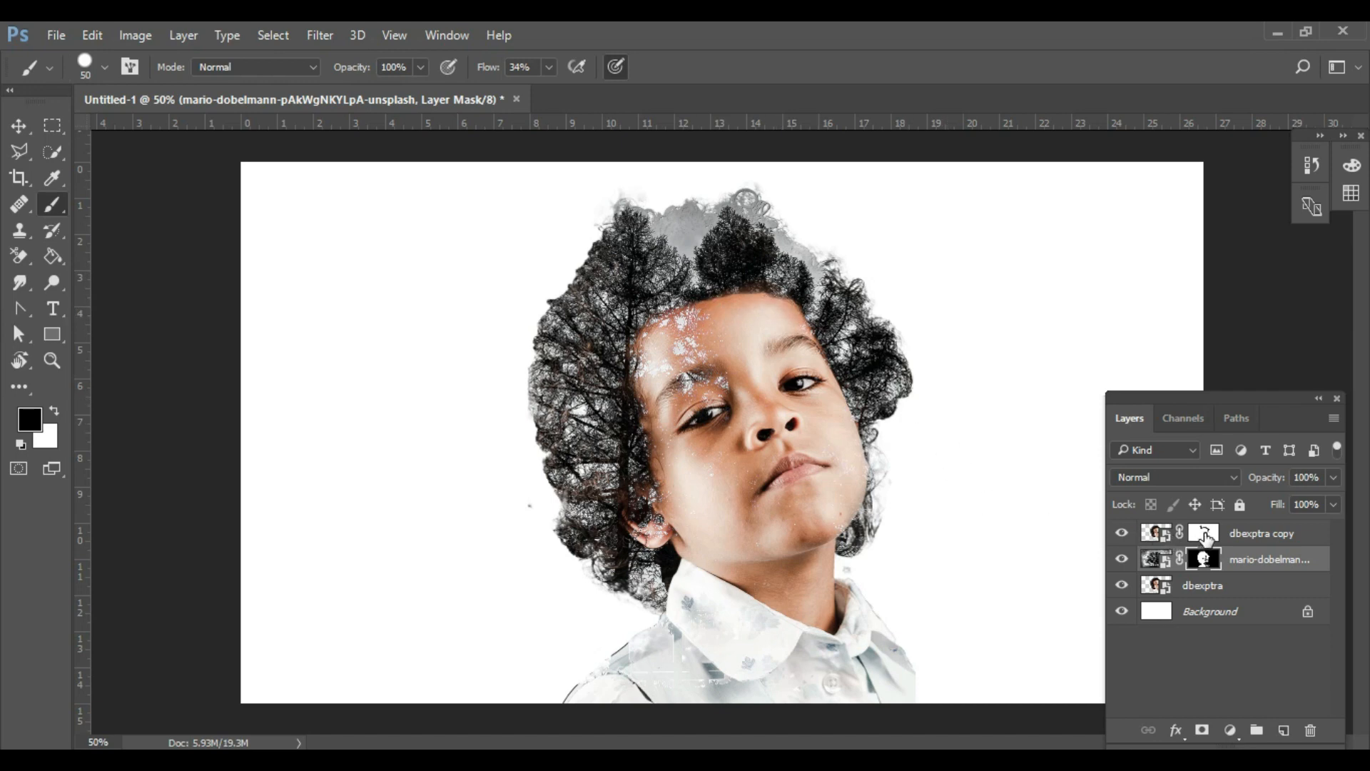
- Paint black on the dbexptra copy's mask across the forehead with the brush opacity at 45% to blend the trees into it
click(1156, 532)
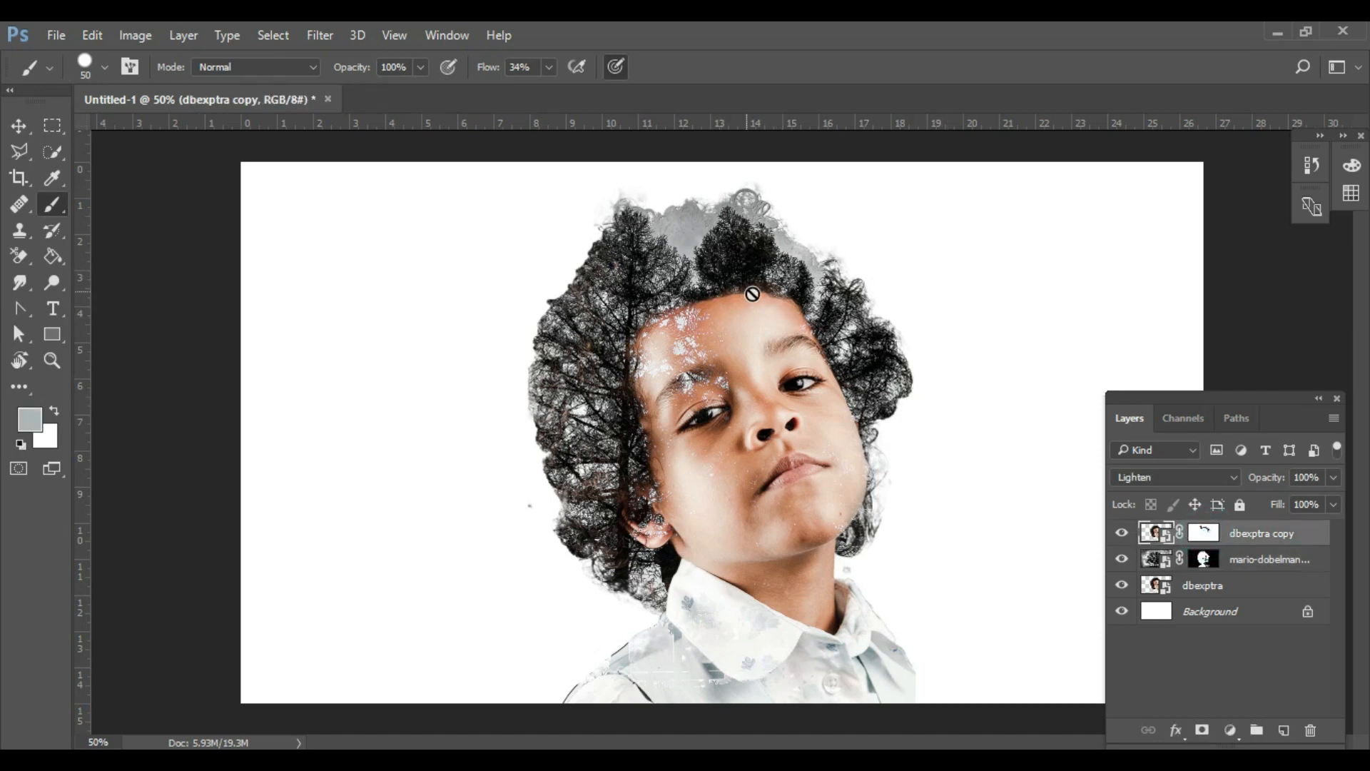
click(1203, 533)
key(d)
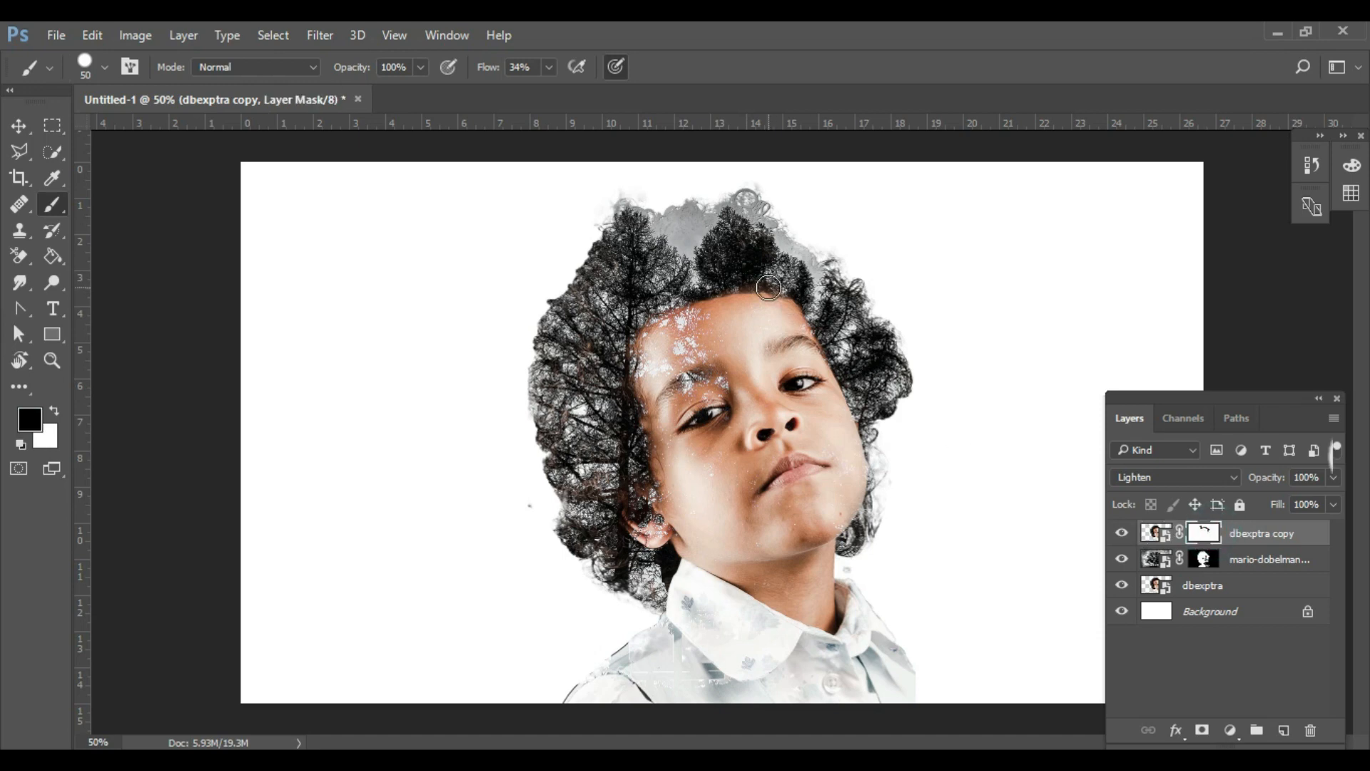
click(421, 68)
drag(425, 90, 370, 90)
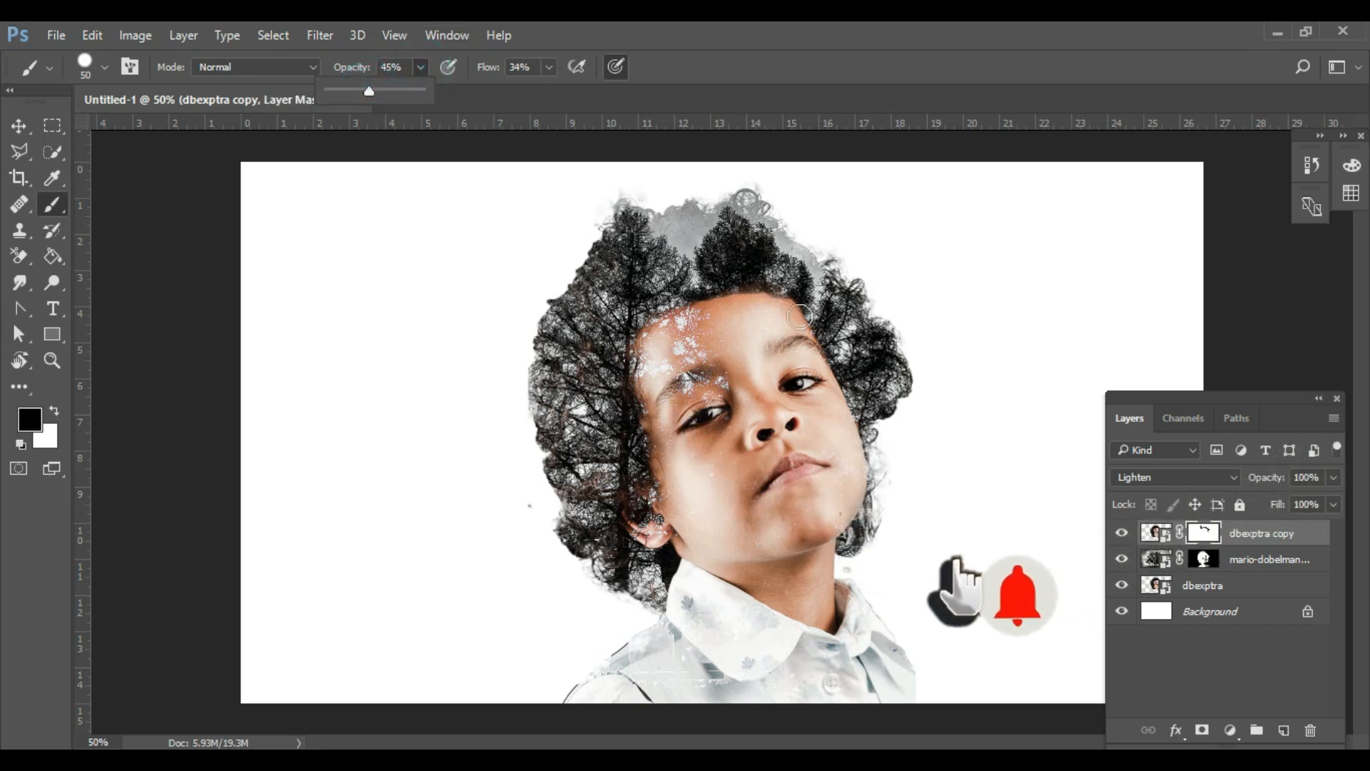
mouse_move(818, 334)
mouse_down()
mouse_move(743, 279)
mouse_move(803, 304)
mouse_move(825, 334)
mouse_move(773, 296)
mouse_move(710, 291)
mouse_move(673, 308)
mouse_move(635, 359)
mouse_move(630, 409)
mouse_move(675, 318)
mouse_move(779, 303)
mouse_move(814, 322)
mouse_move(699, 326)
mouse_move(651, 361)
mouse_move(635, 399)
mouse_move(779, 339)
mouse_up()
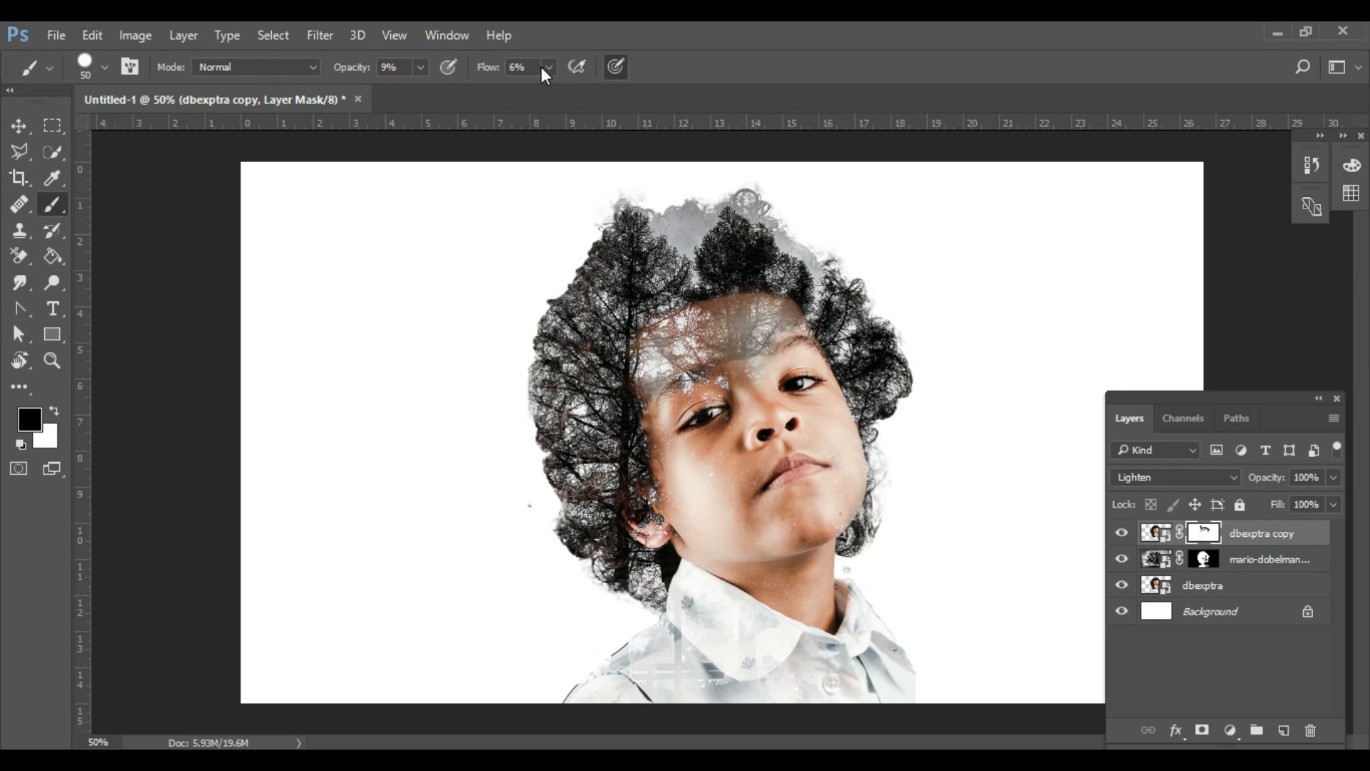
- Set the brush to 9% opacity and 31% flow, and softly paint the dbexptra copy's mask over the shirt and forehead
click(547, 69)
click(573, 91)
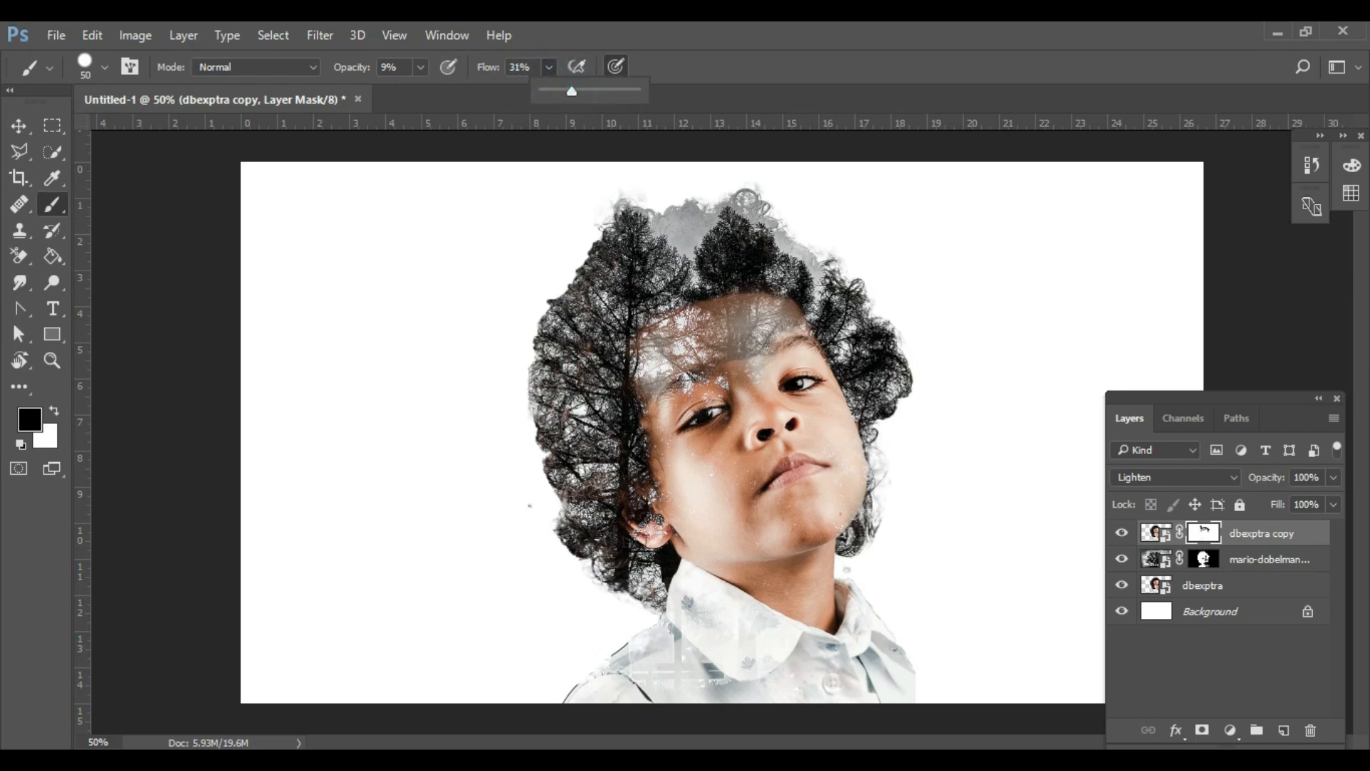
click(651, 654)
mouse_move(682, 598)
mouse_down()
mouse_move(687, 678)
mouse_move(623, 672)
mouse_move(712, 667)
mouse_move(725, 694)
mouse_up()
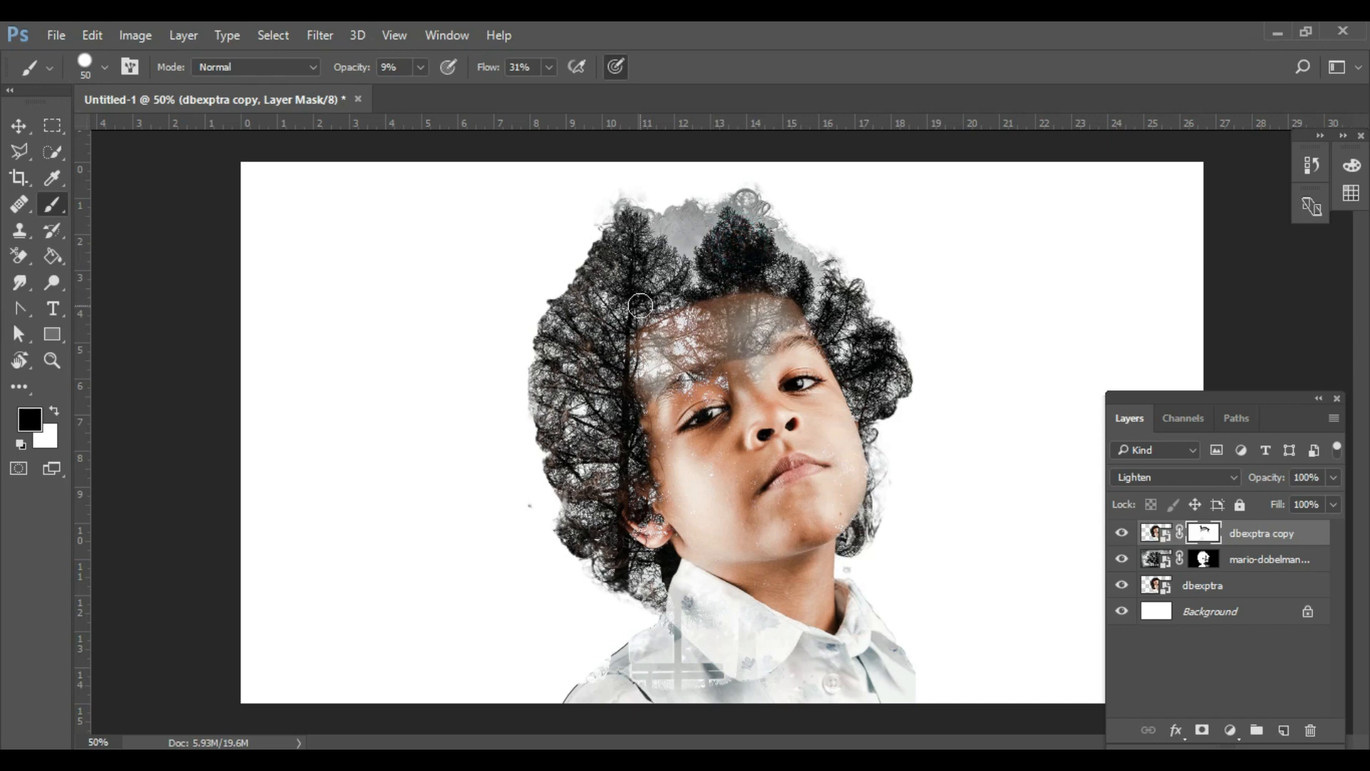
drag(749, 370, 757, 386)
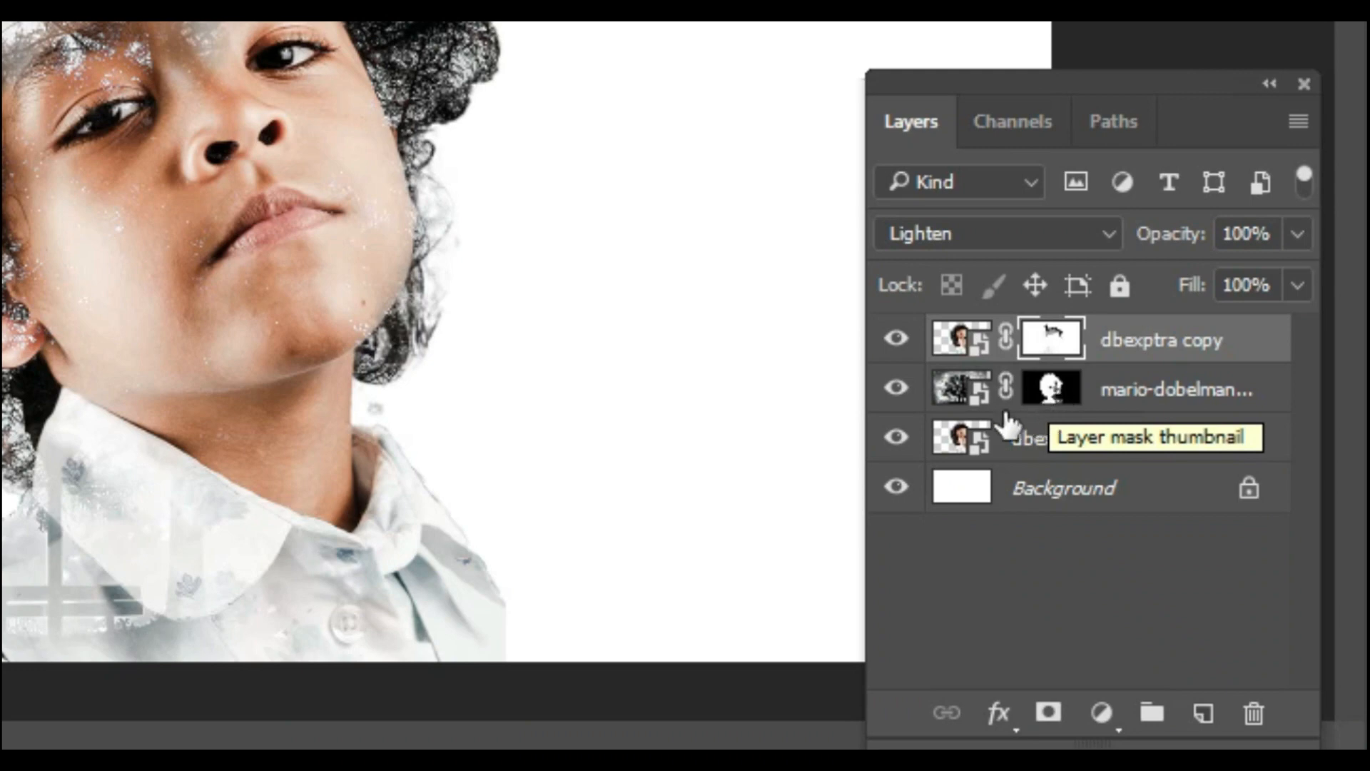
- Duplicate the masked mario-dobelmann tree layer and delete the layer mask from the upper copy
click(1118, 392)
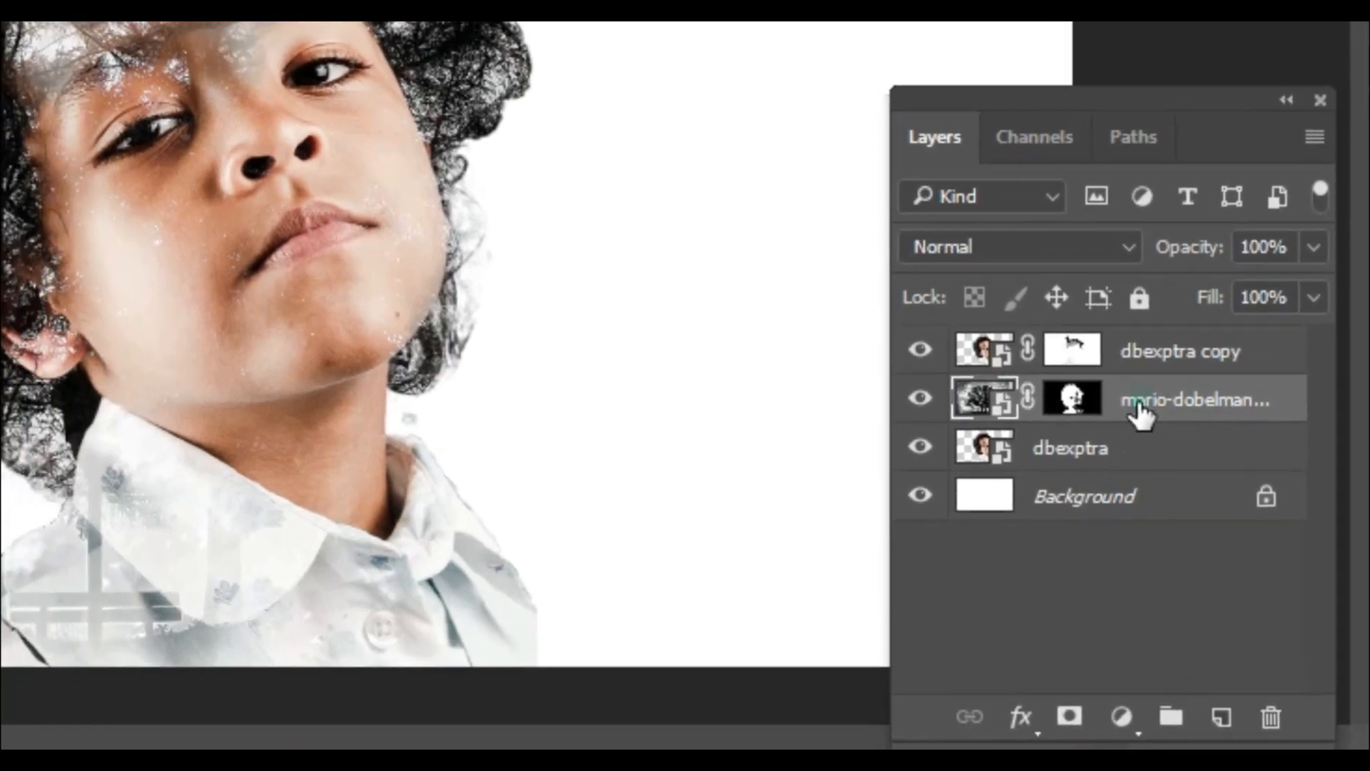
alt+drag(1140, 407, 1139, 374)
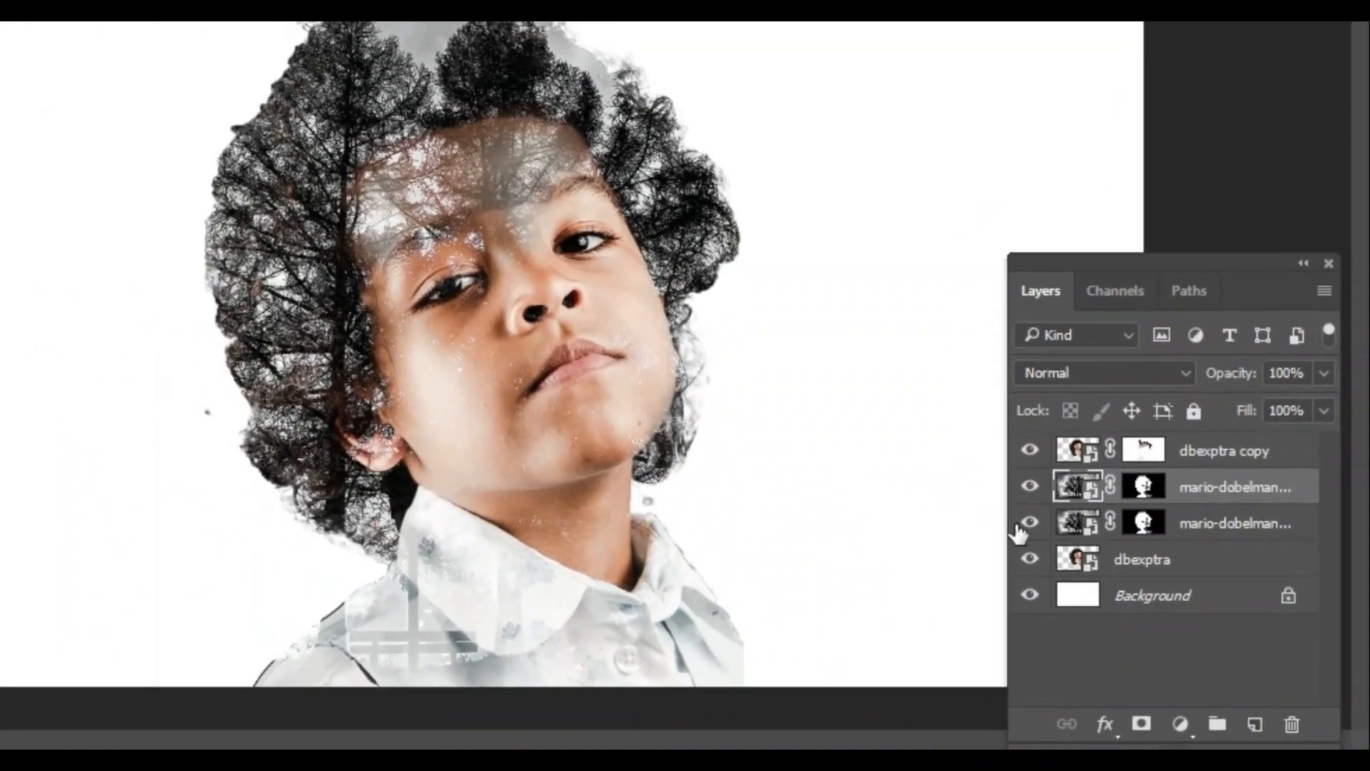
click(1146, 486)
drag(1148, 485, 1299, 726)
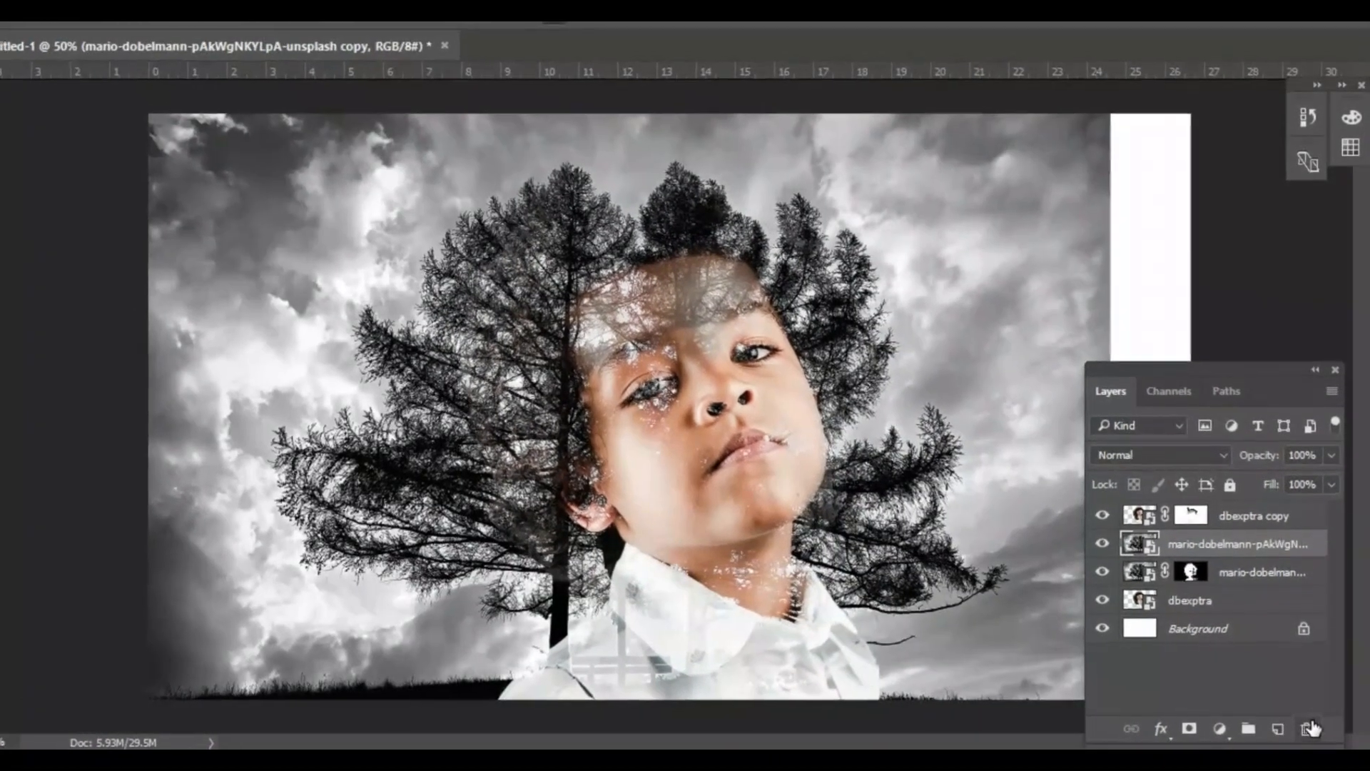
- Set the tree layer copy to the Darken blend mode, add a layer mask and invert it to black
key(shift+alt+k)
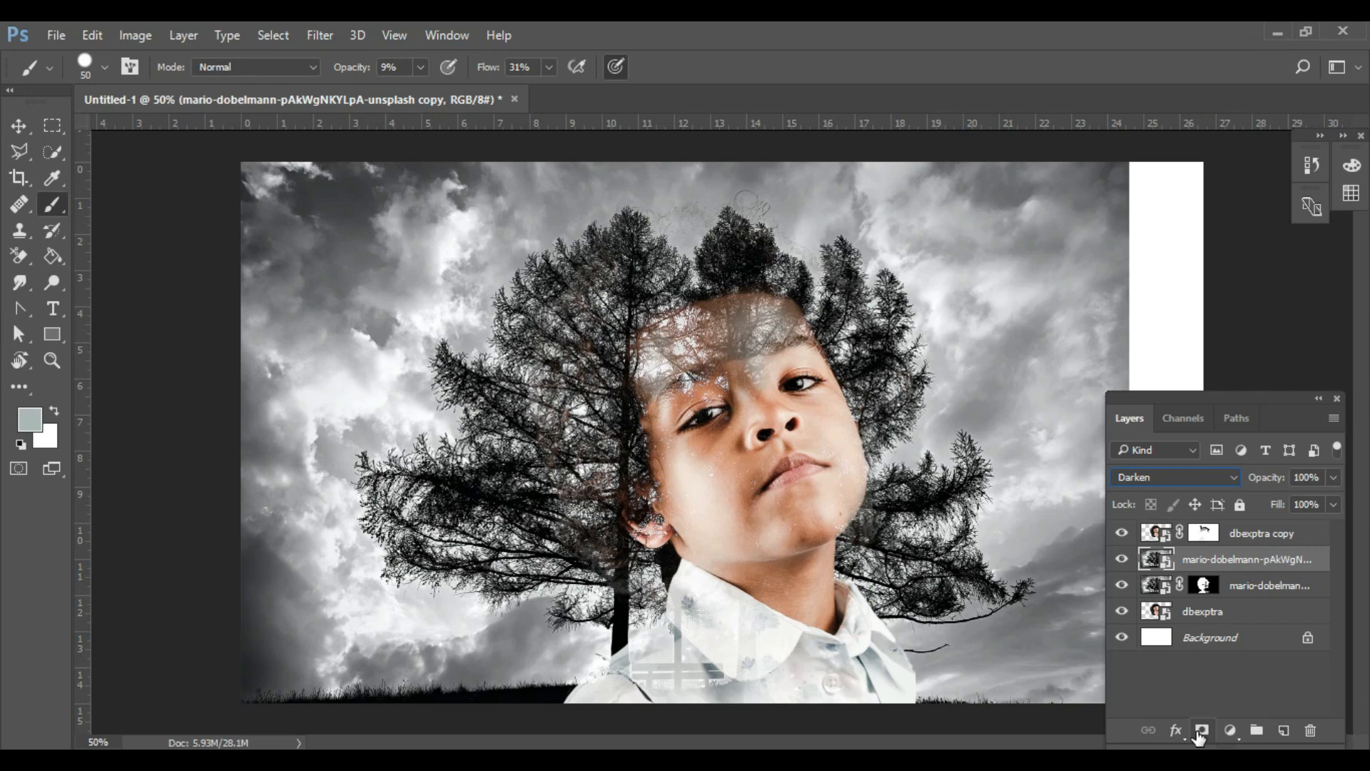
click(1201, 731)
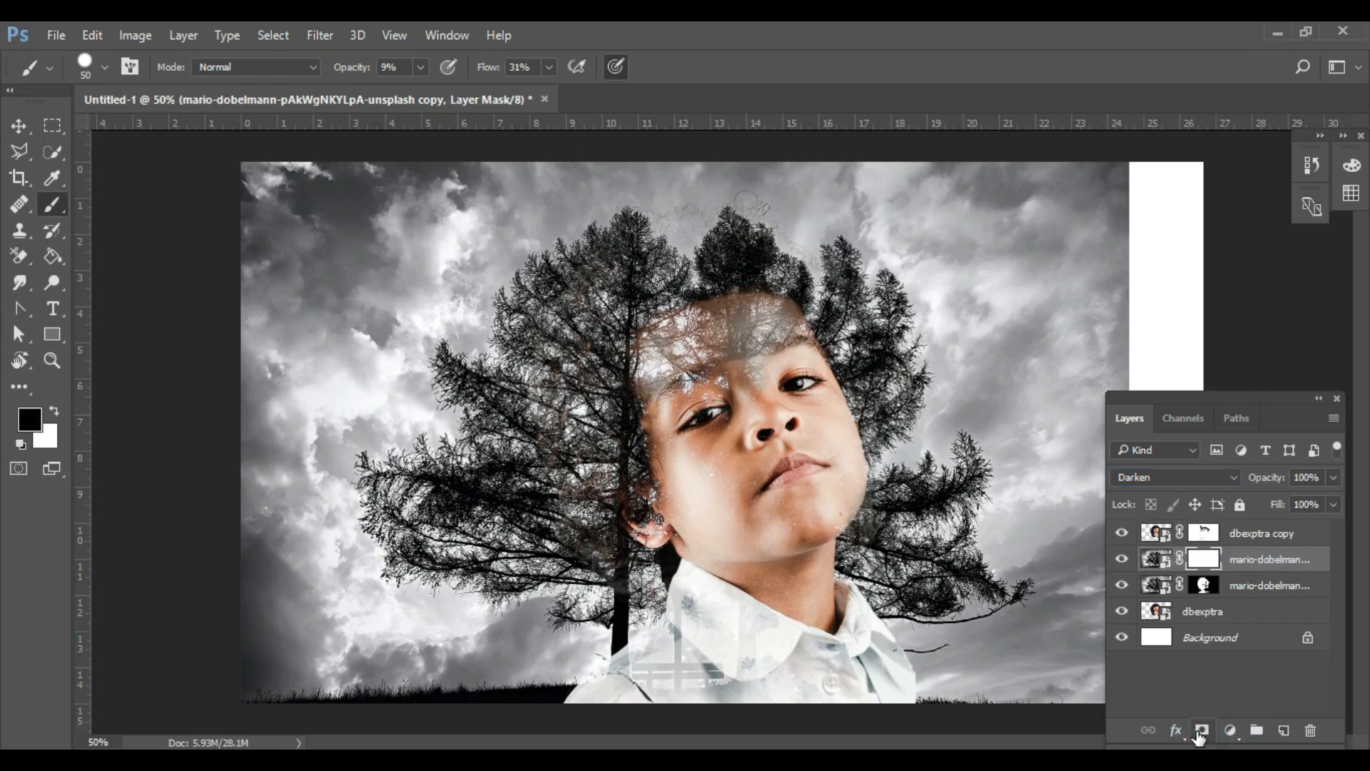
key(ctrl+i)
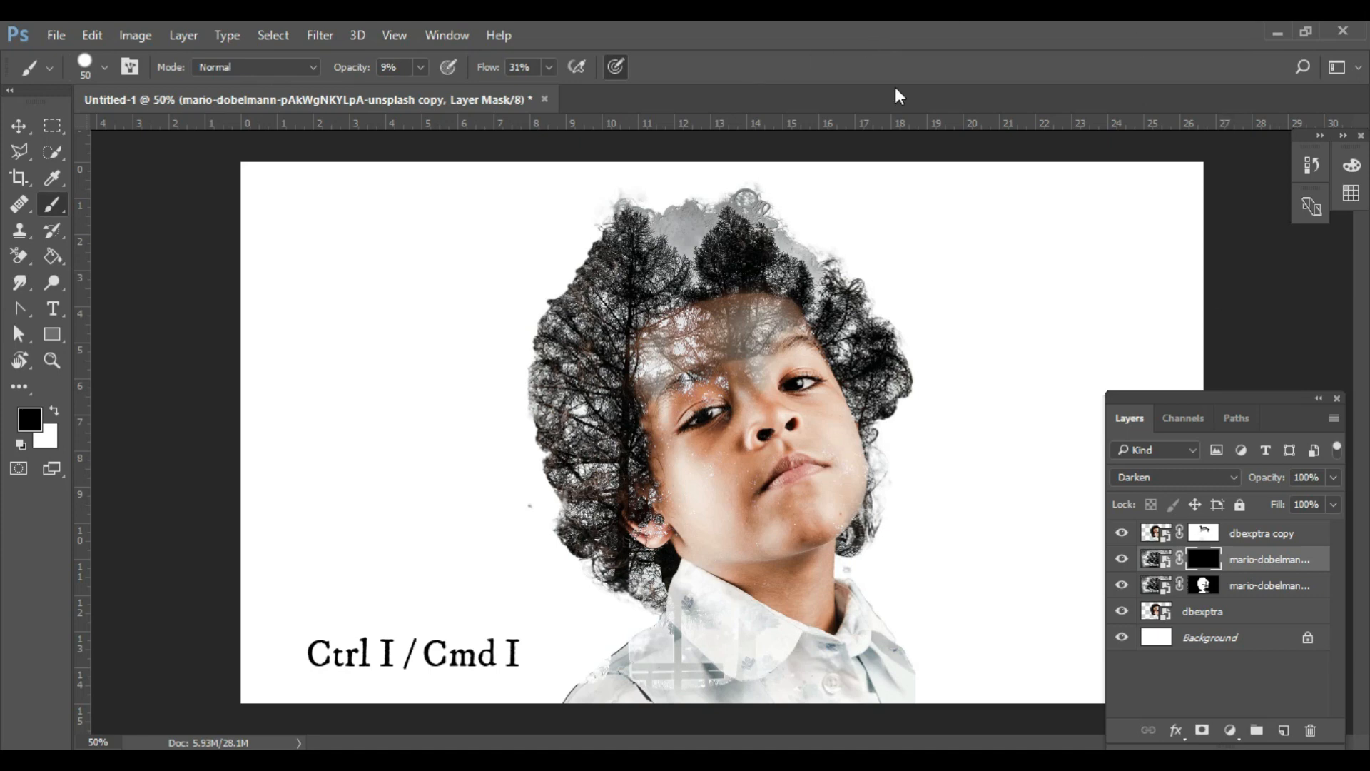
- Paint white at 25% flow on the tree copy's mask along the outer hair edge beside the ear, and set that layer to Lighten
click(549, 66)
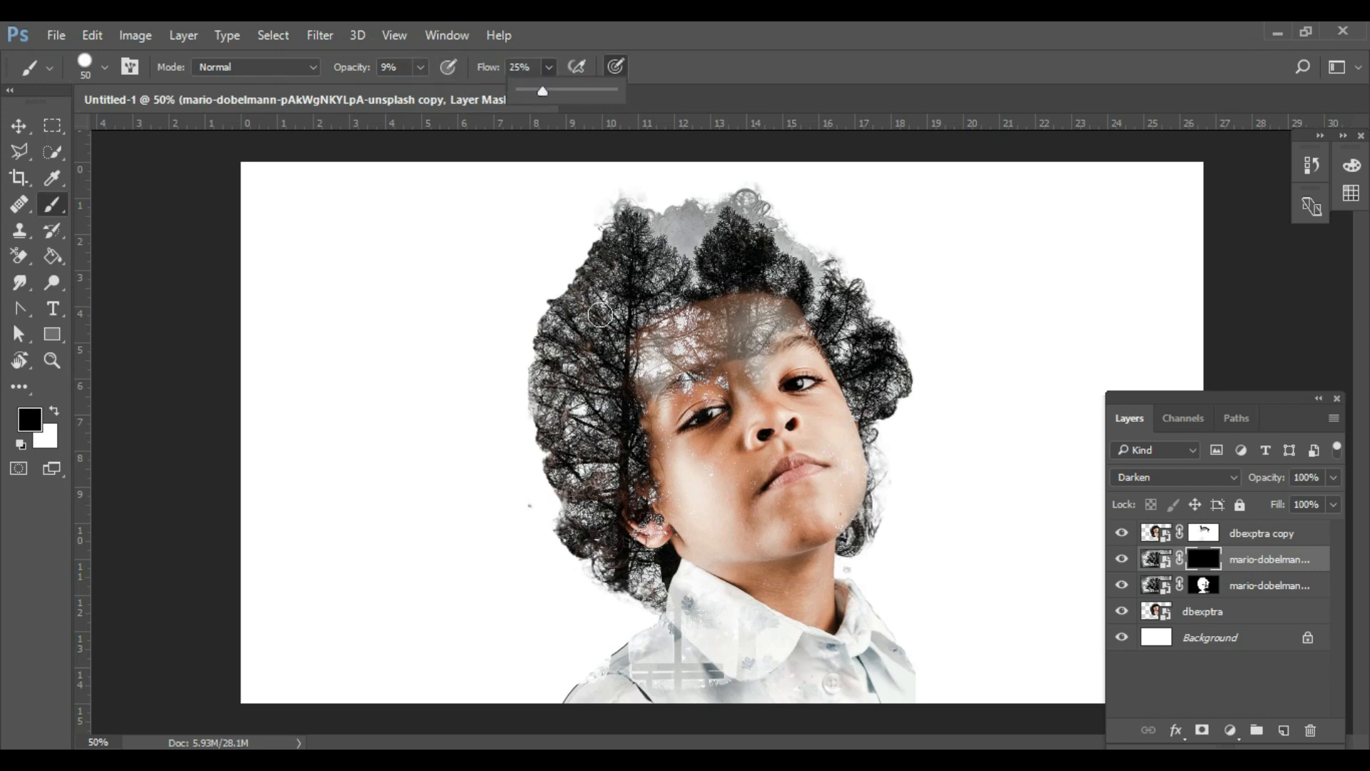
click(598, 271)
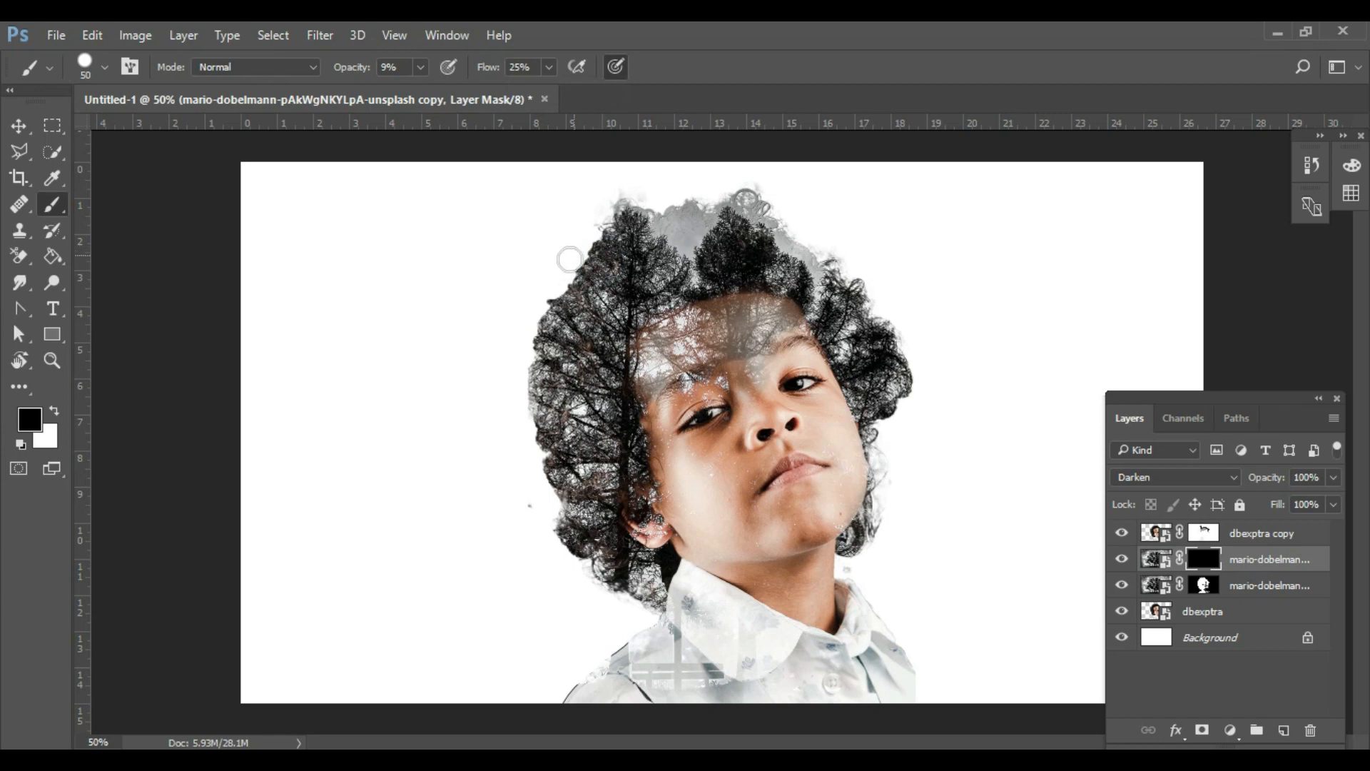
click(55, 410)
mouse_move(553, 295)
mouse_down()
mouse_move(525, 290)
mouse_move(545, 302)
mouse_move(531, 311)
mouse_move(536, 338)
mouse_move(486, 381)
mouse_move(521, 402)
mouse_move(532, 368)
mouse_move(495, 446)
mouse_move(529, 456)
mouse_move(525, 438)
mouse_move(542, 509)
mouse_up()
mouse_move(556, 528)
mouse_down()
mouse_move(578, 556)
mouse_move(527, 476)
mouse_move(532, 413)
mouse_move(593, 606)
mouse_move(616, 586)
mouse_move(621, 632)
mouse_move(625, 578)
mouse_move(628, 633)
mouse_up()
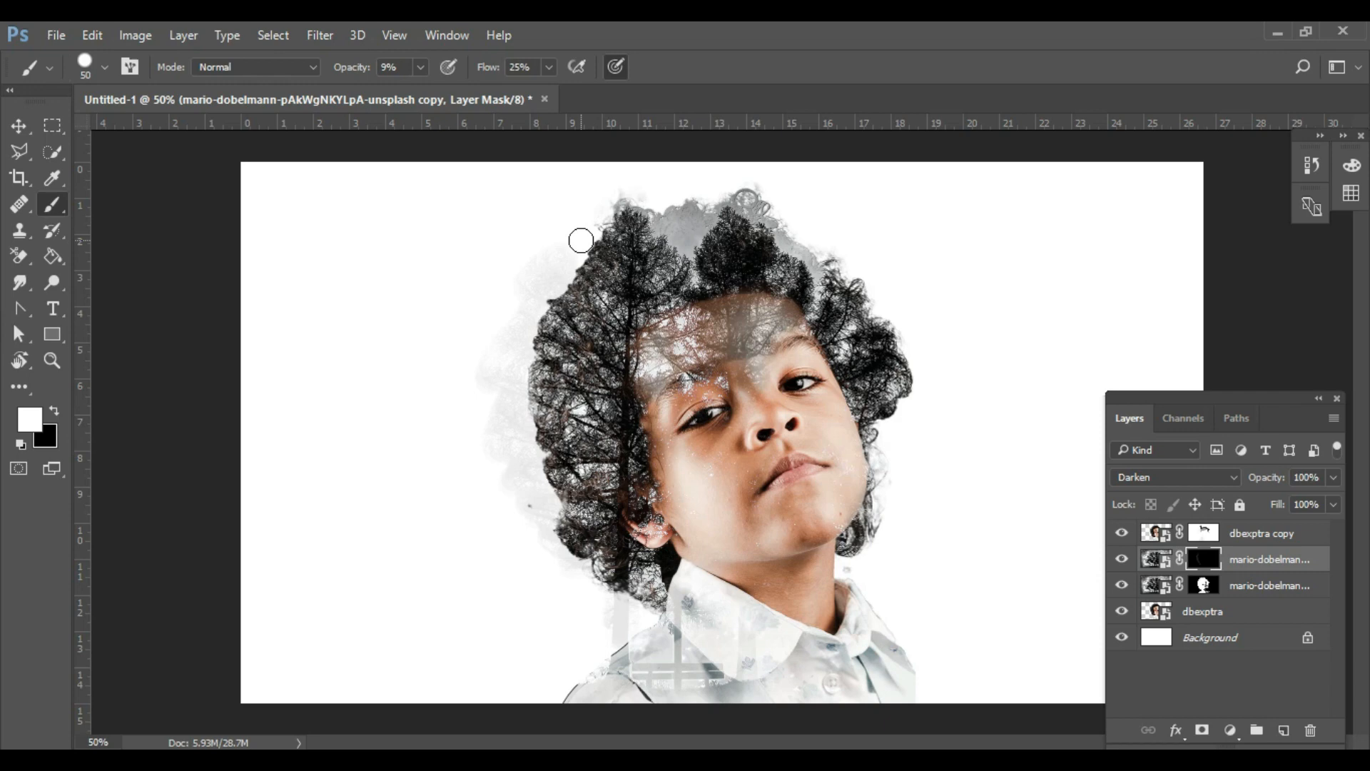
drag(632, 199, 621, 190)
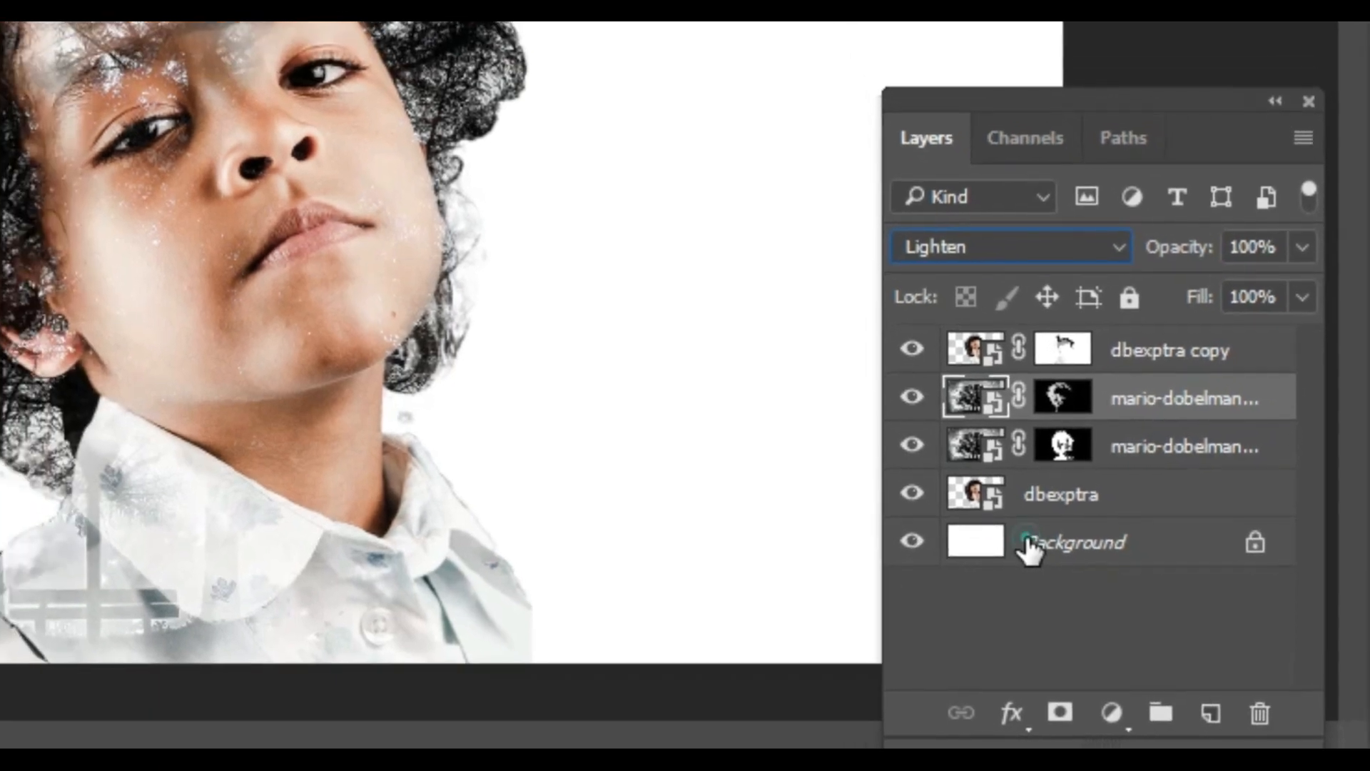
- Add a solid color fill layer directly above the Background, using the grey #a5a6a8 sampled between the treetops
click(1001, 531)
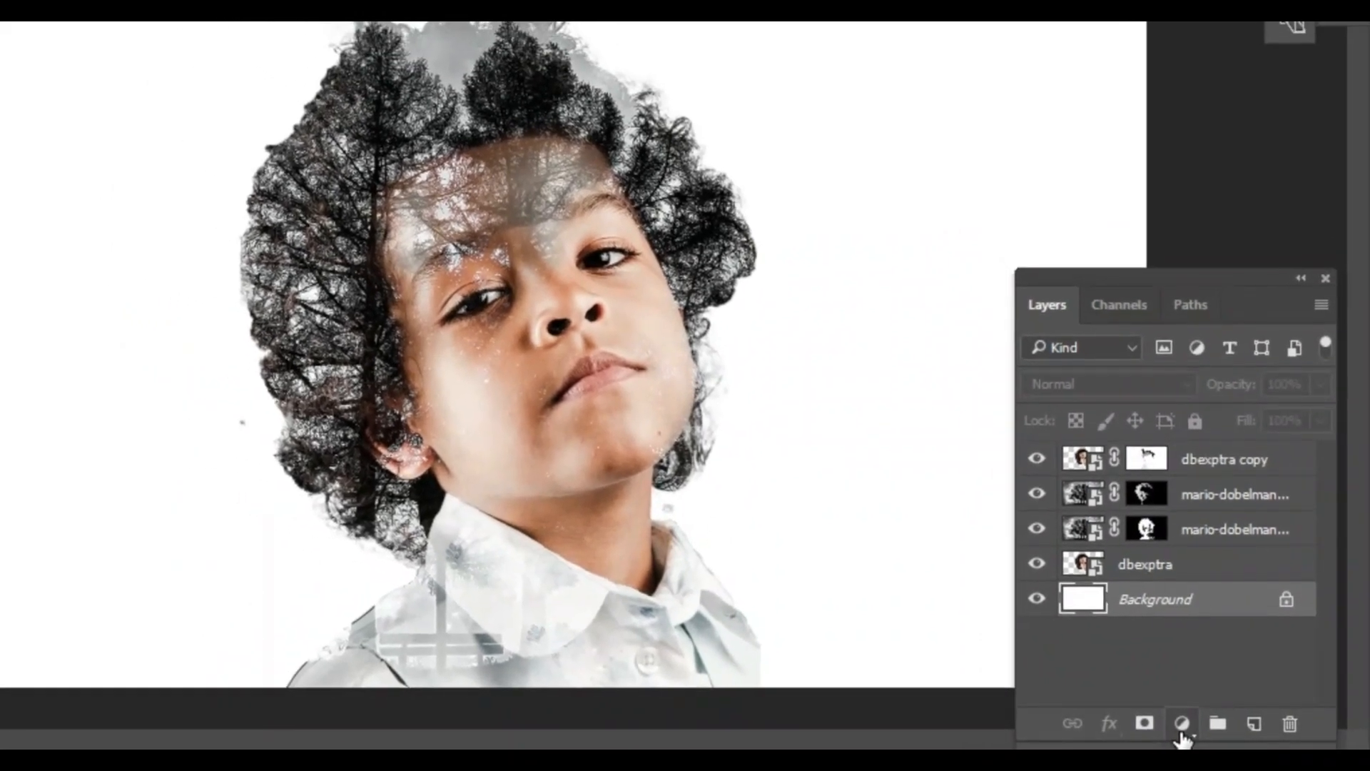
click(1177, 724)
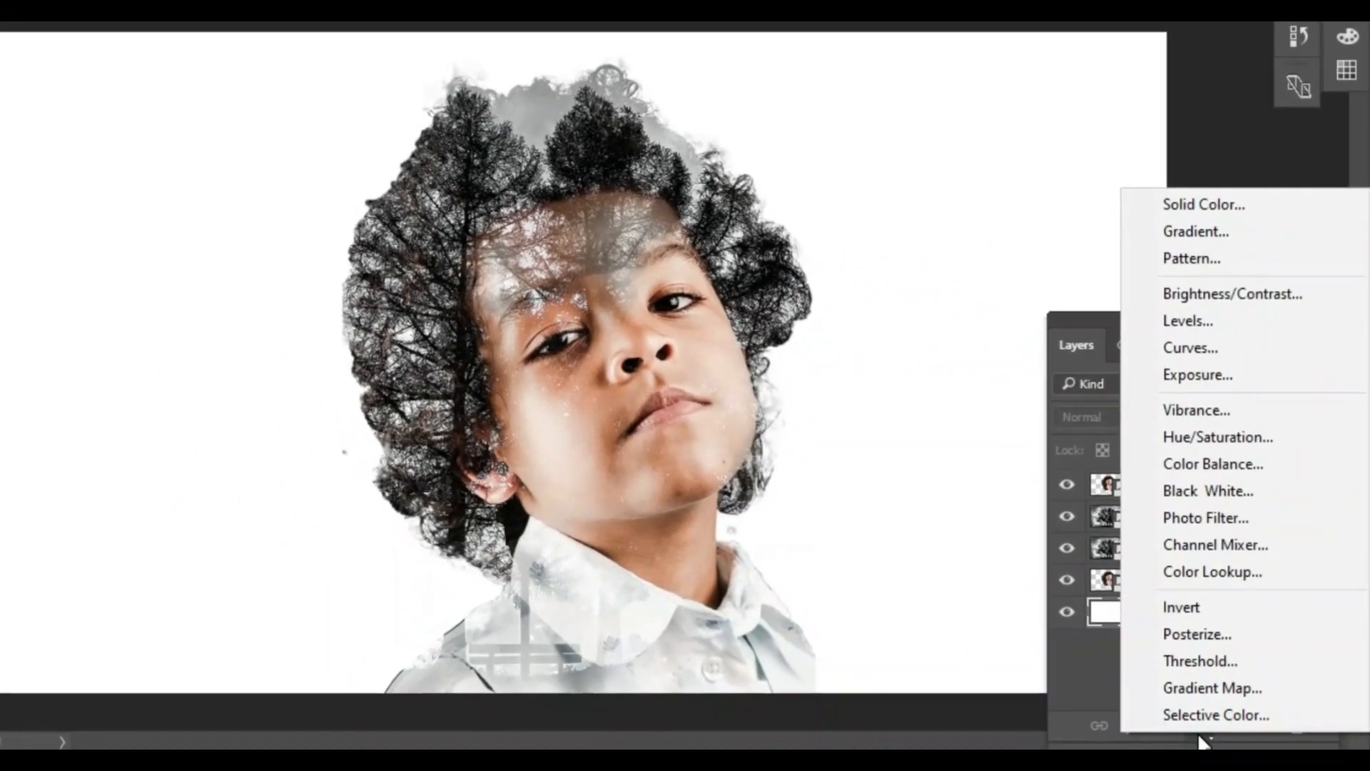
click(1223, 238)
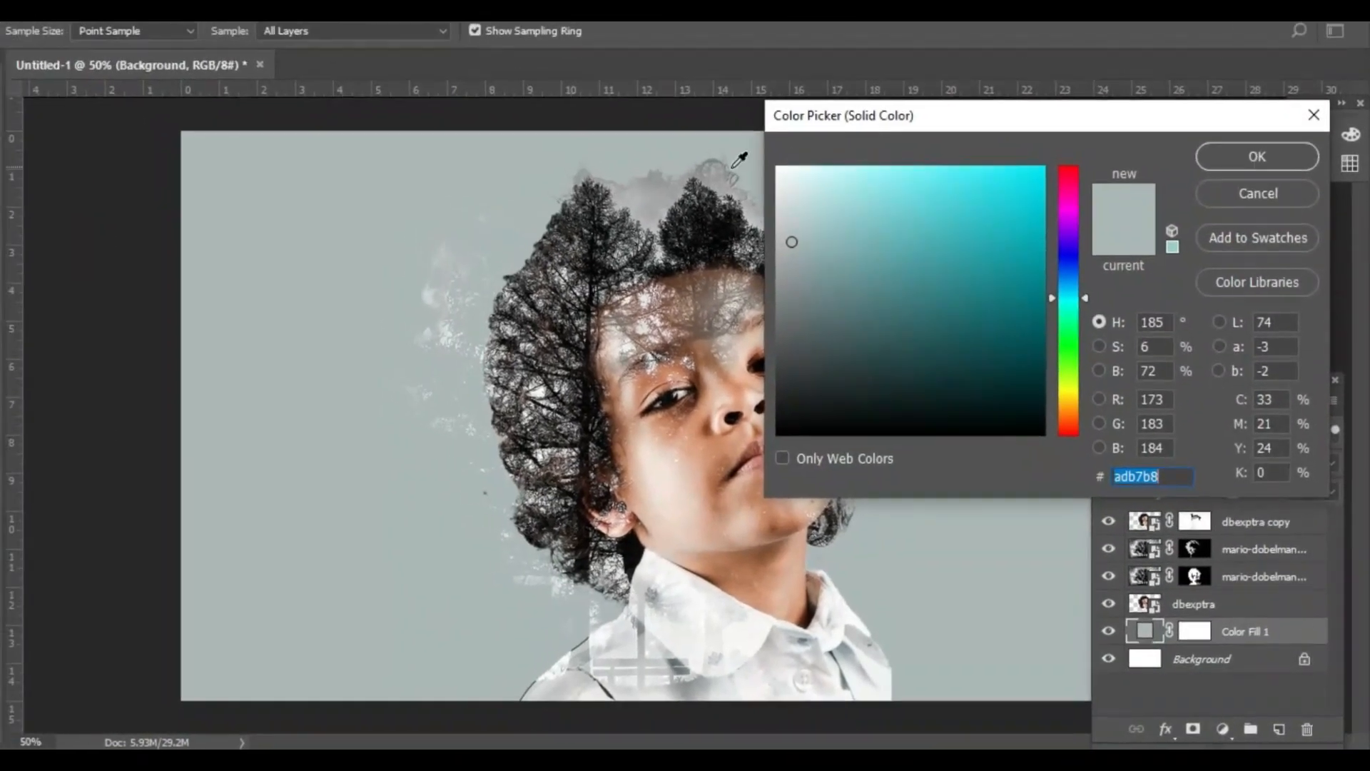
click(656, 186)
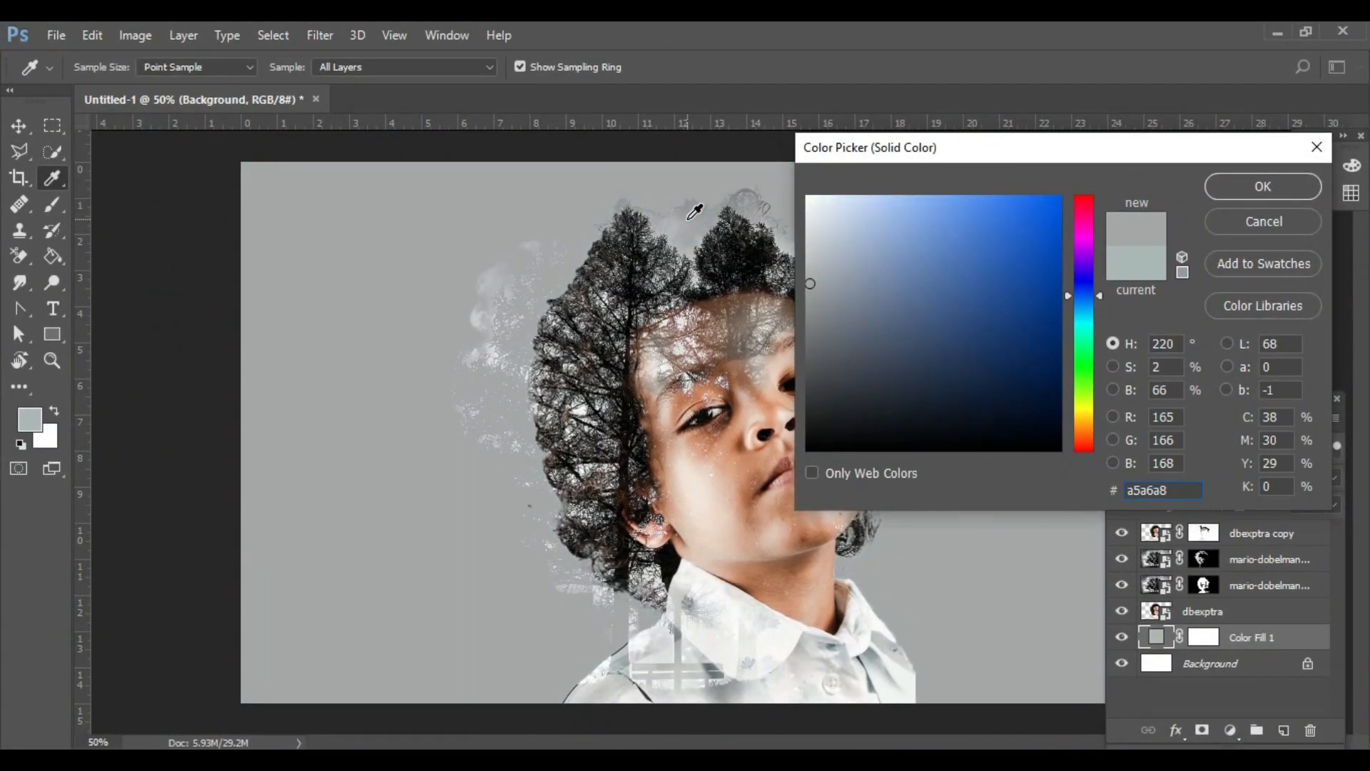
click(1264, 193)
key(b)
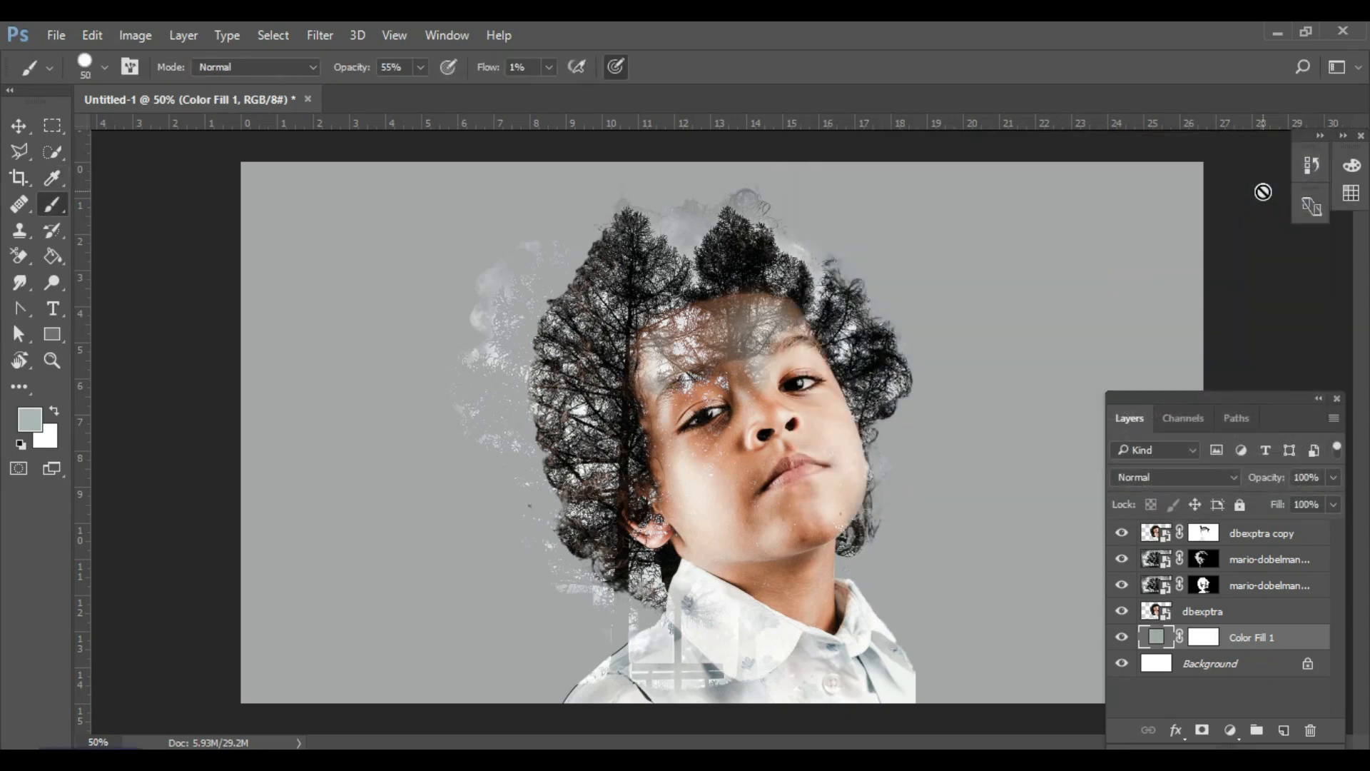
- Add a solid color fill layer in #adb7b8 above the dbexptra copy layer
click(1259, 540)
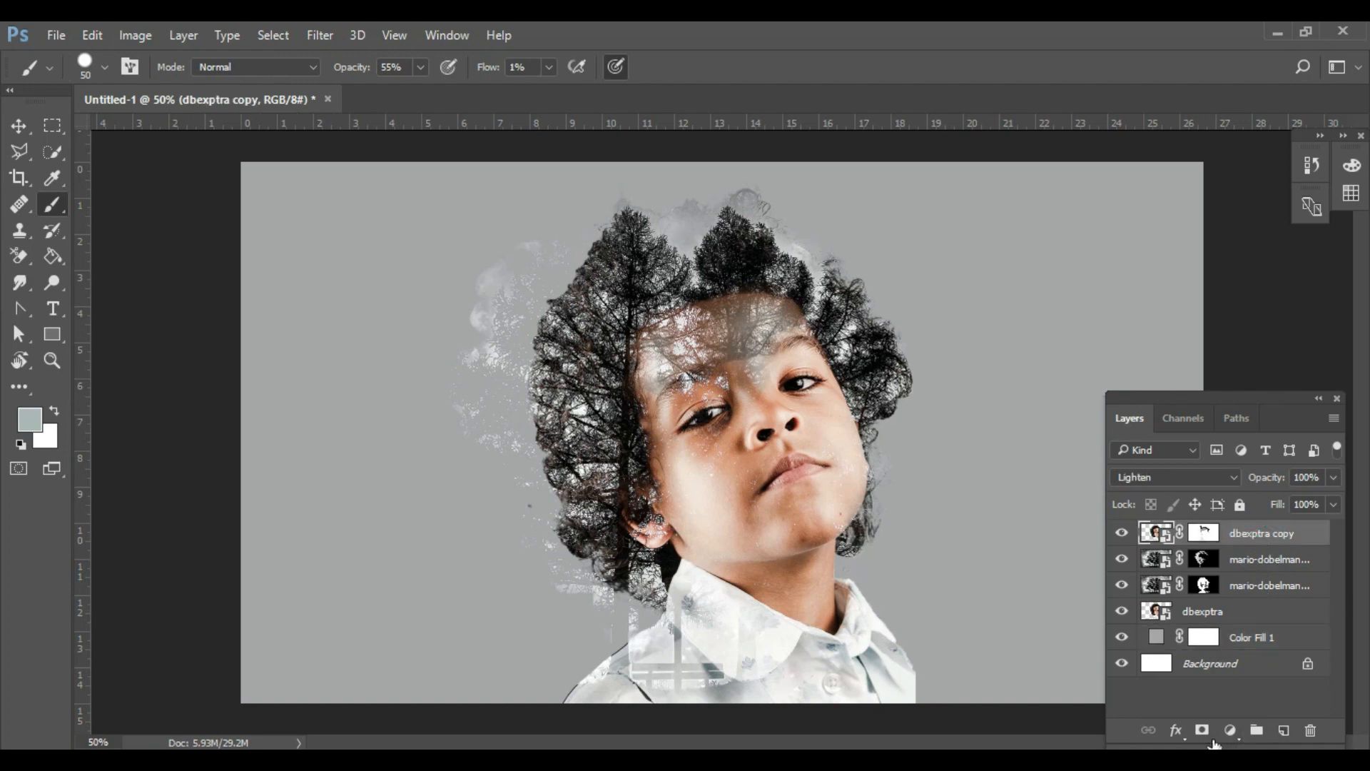
click(1231, 729)
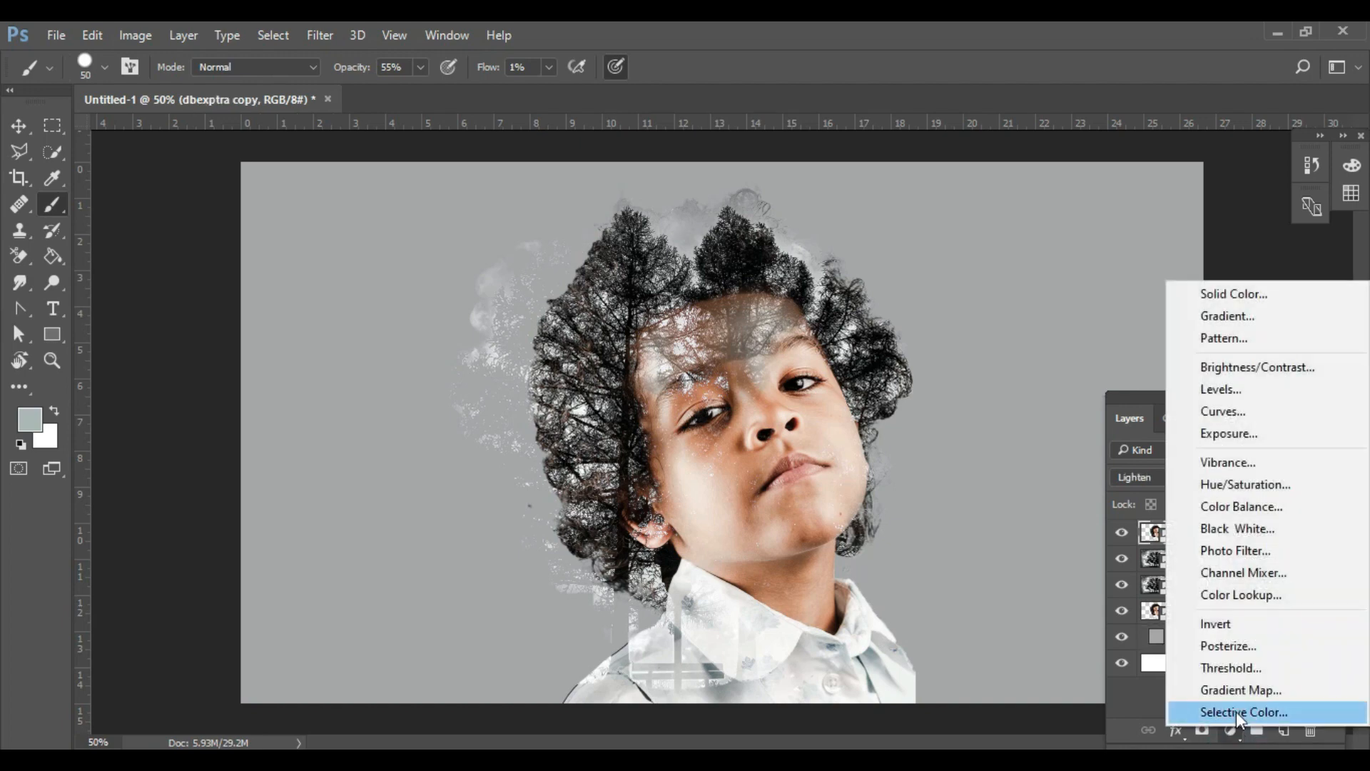
click(1217, 293)
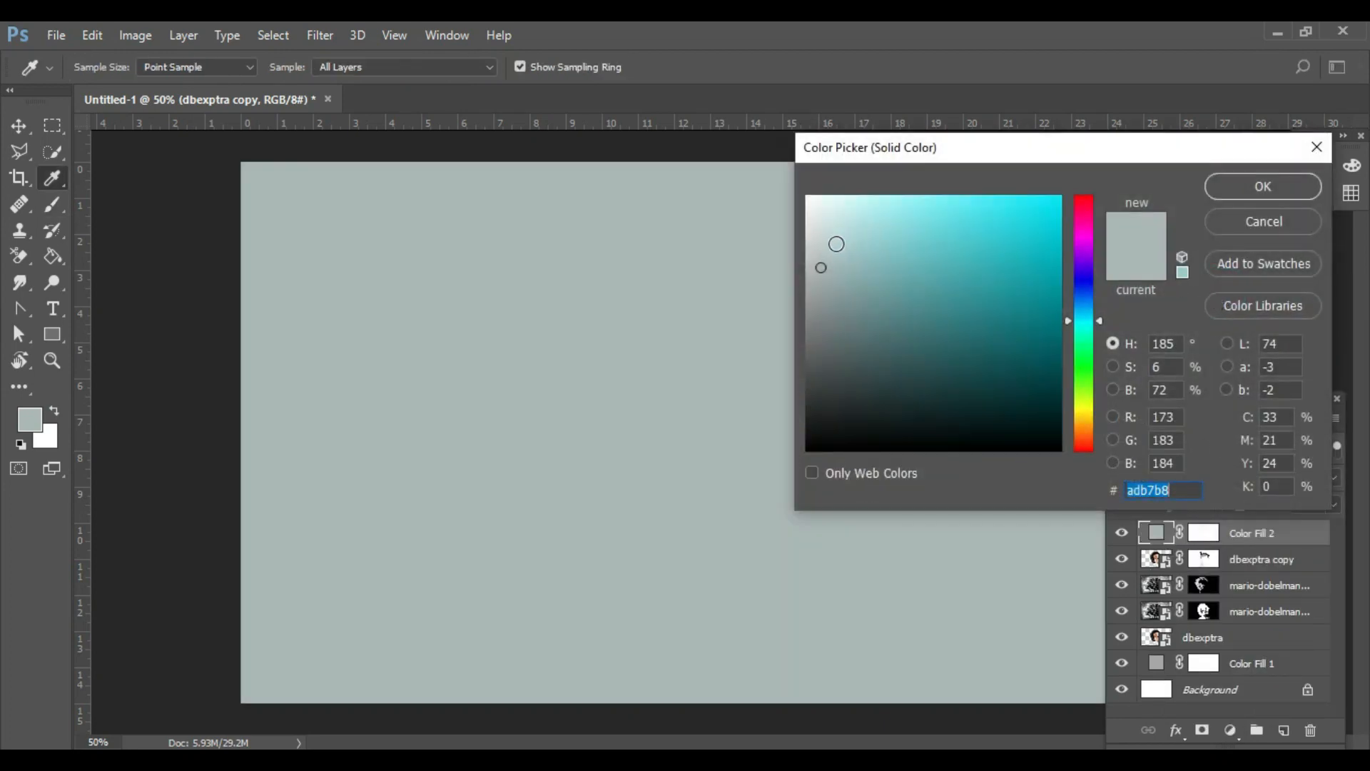
click(1273, 190)
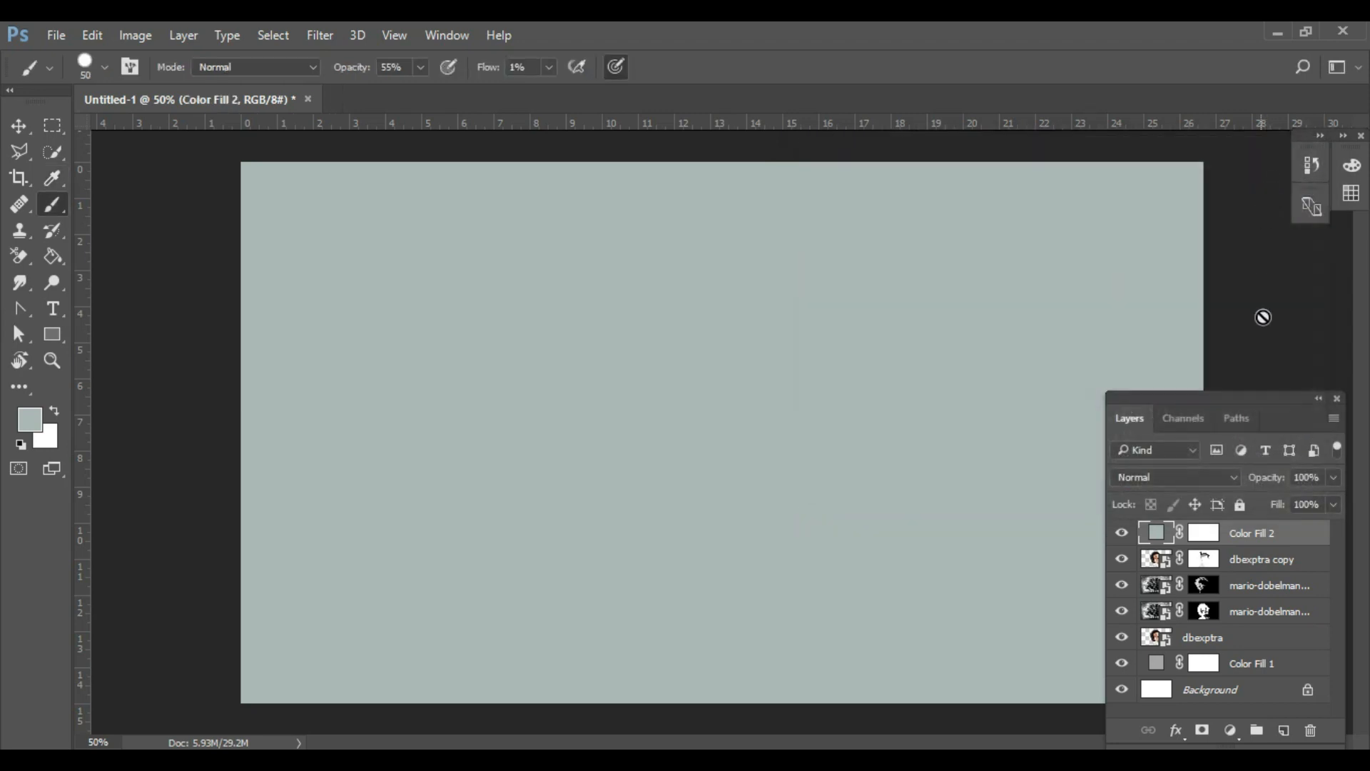
- Set the topmost color fill layer to the Multiply blend mode at 22% opacity
click(1228, 481)
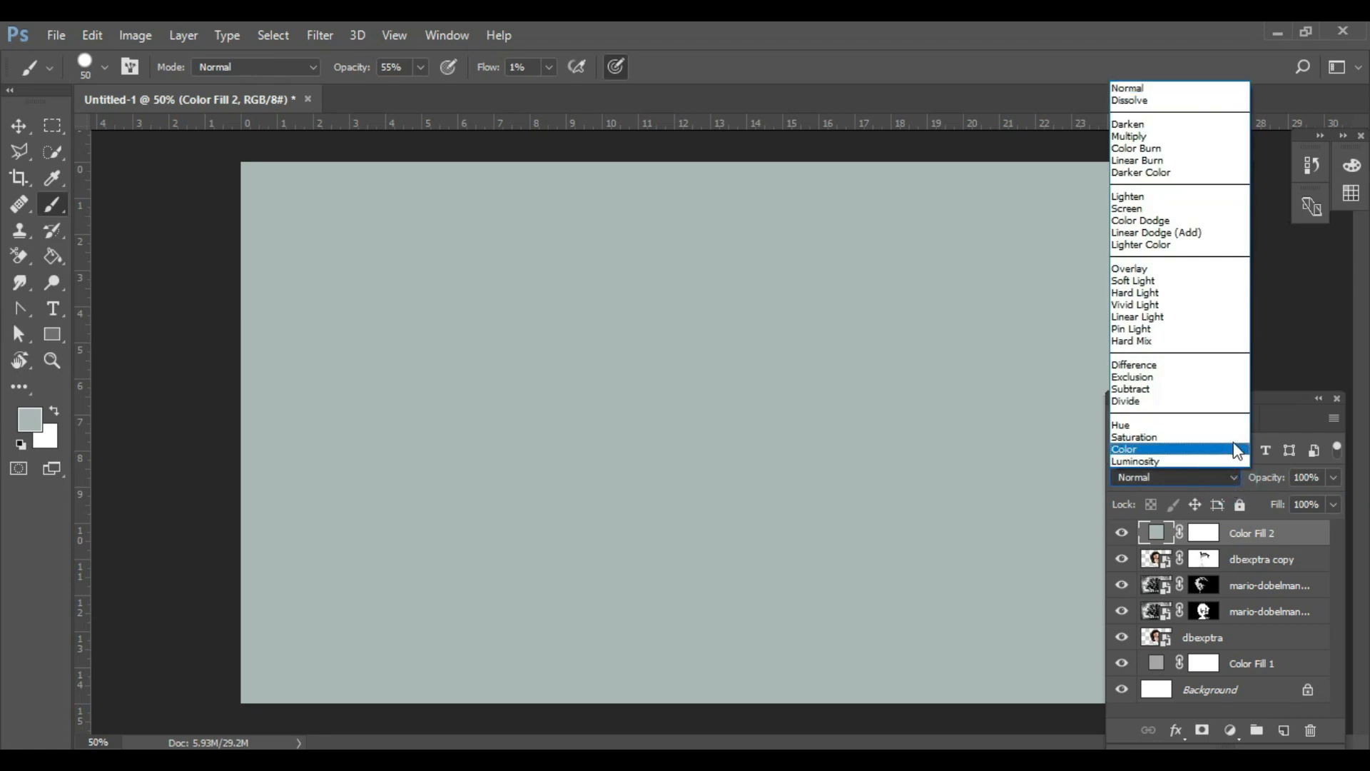
click(1150, 138)
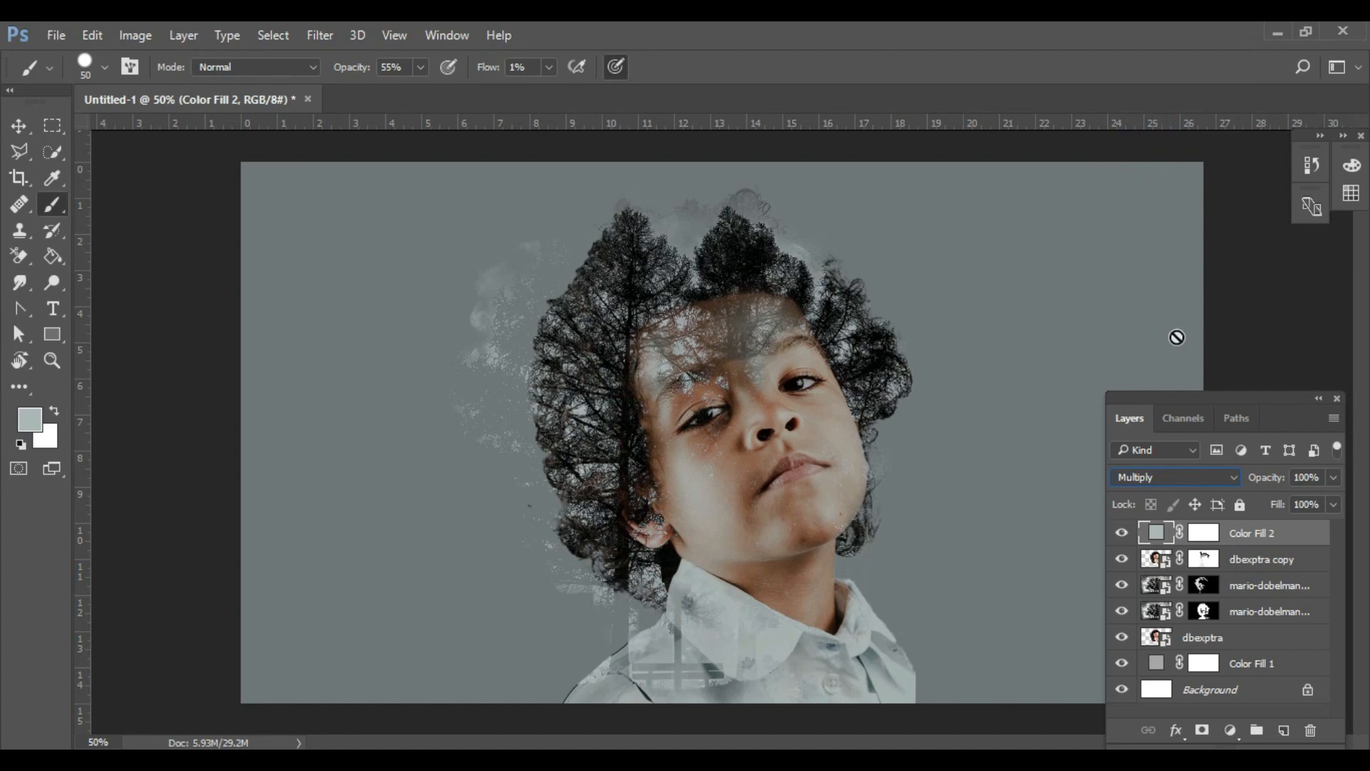
click(1333, 478)
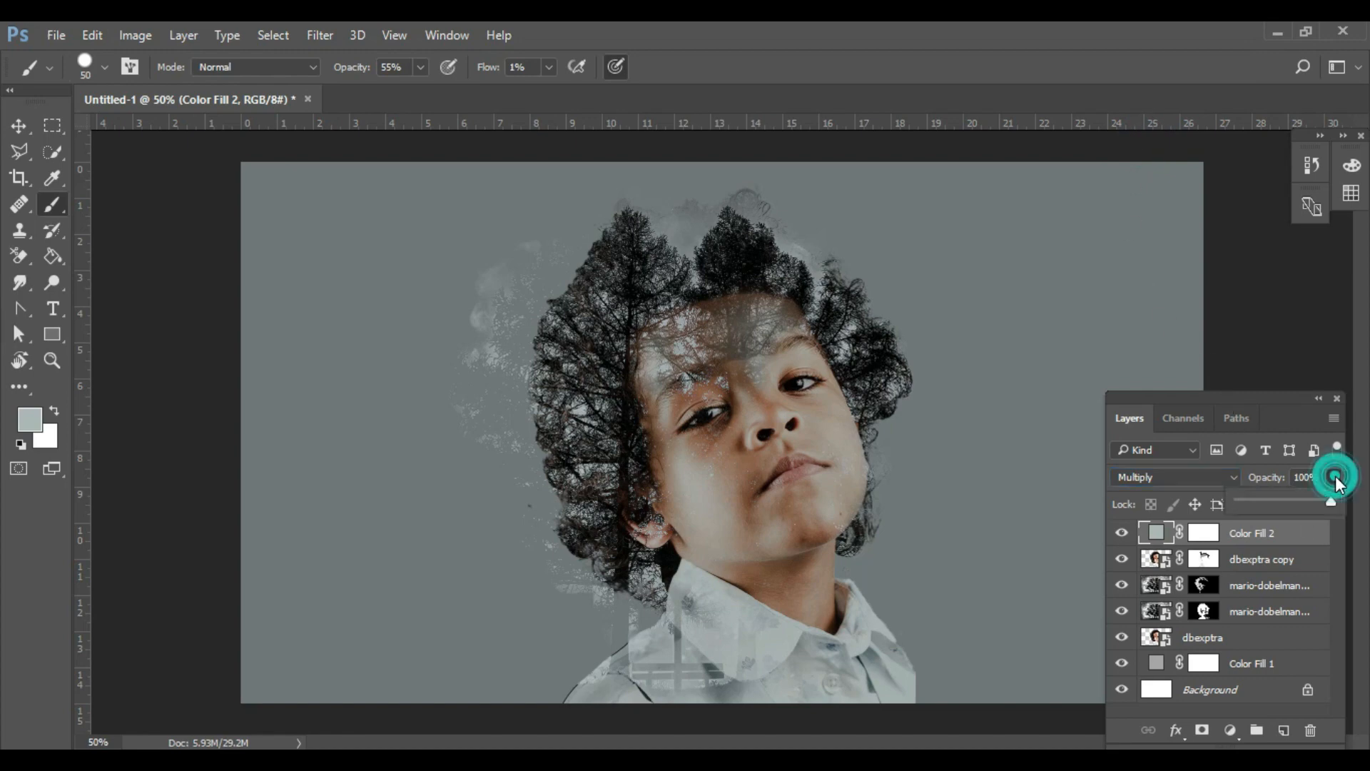
click(1259, 499)
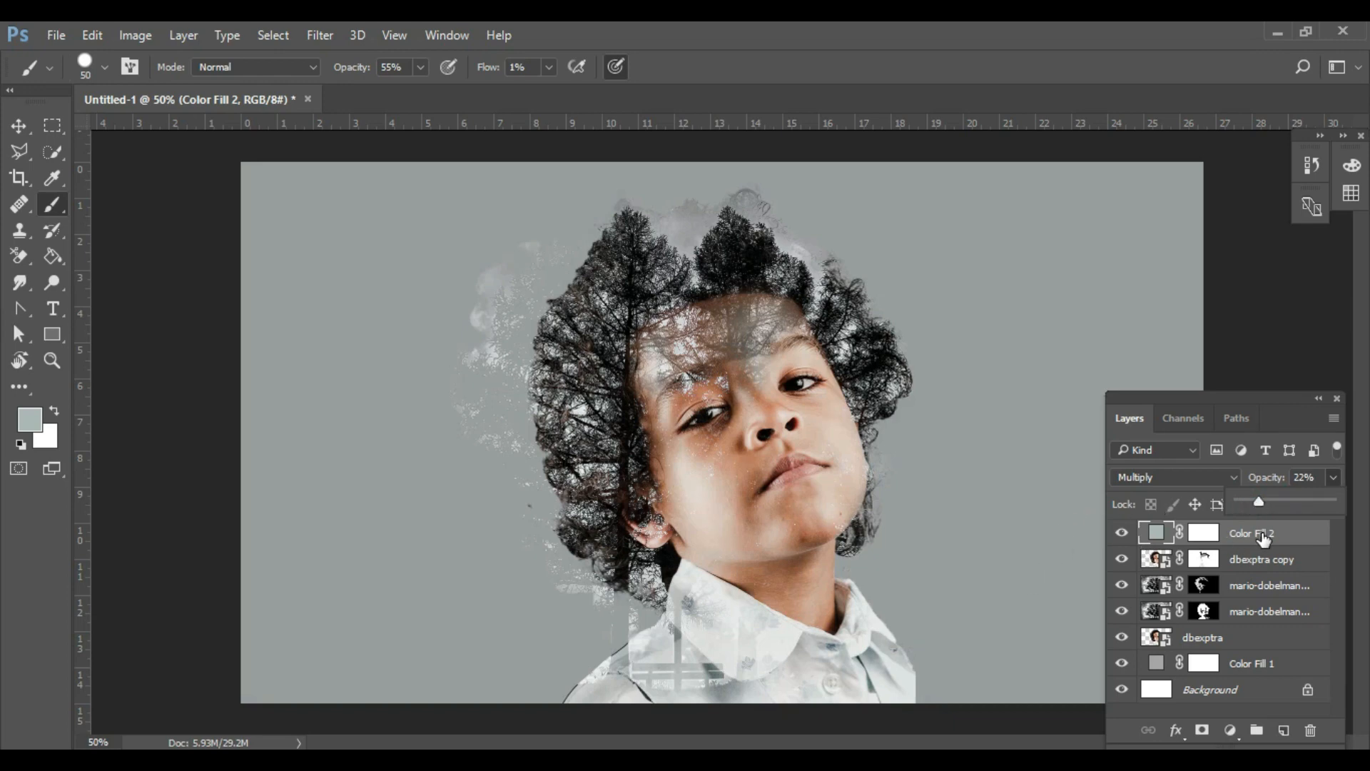
click(629, 375)
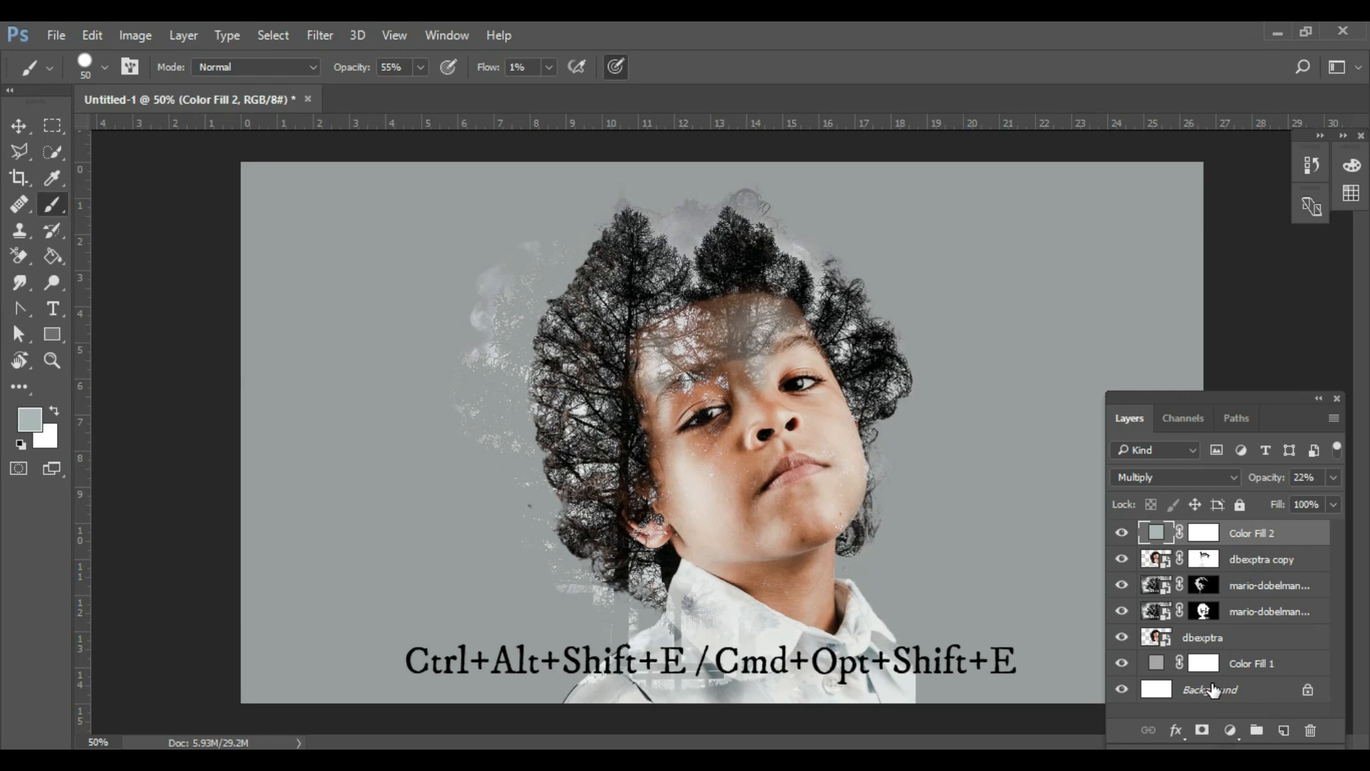
- Stamp all visible layers into a new merged layer at the top of the stack and desaturate it
key(ctrl+alt+shift+e)
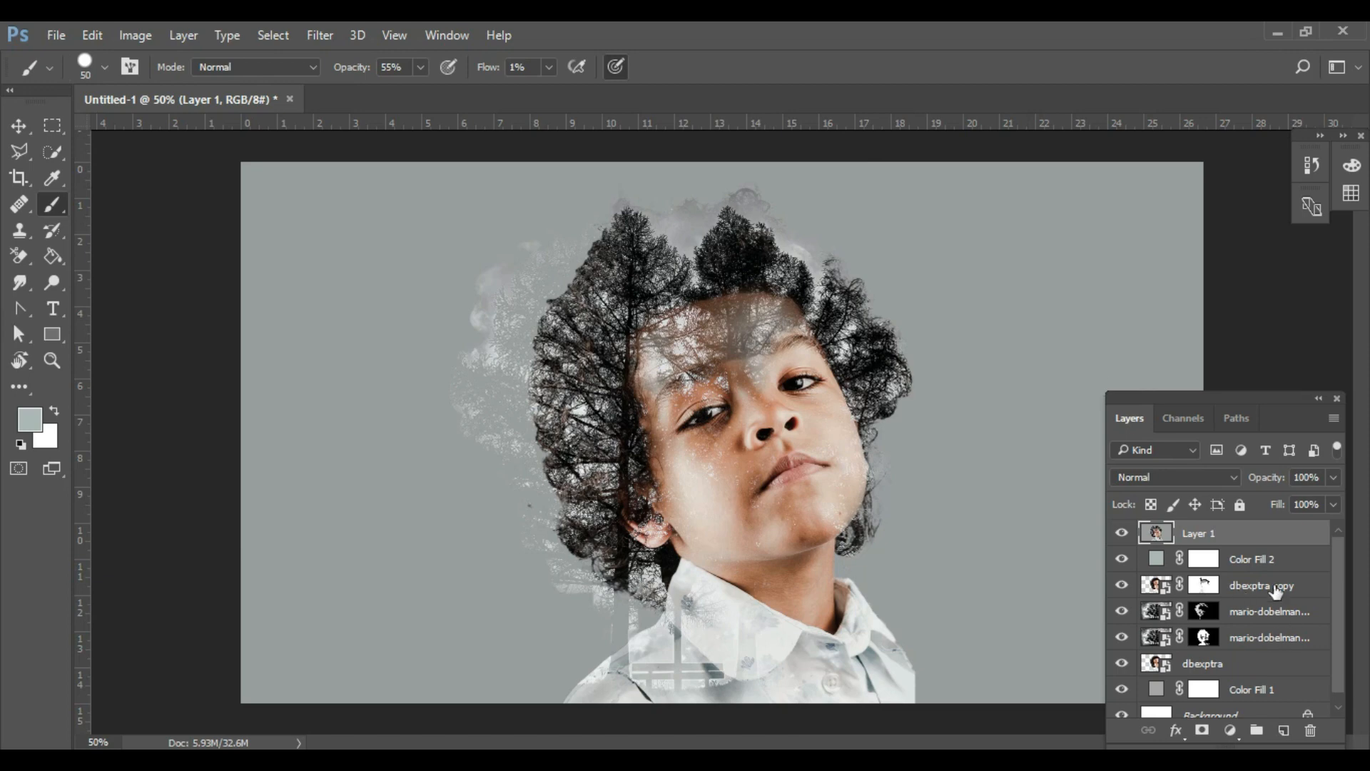
click(138, 36)
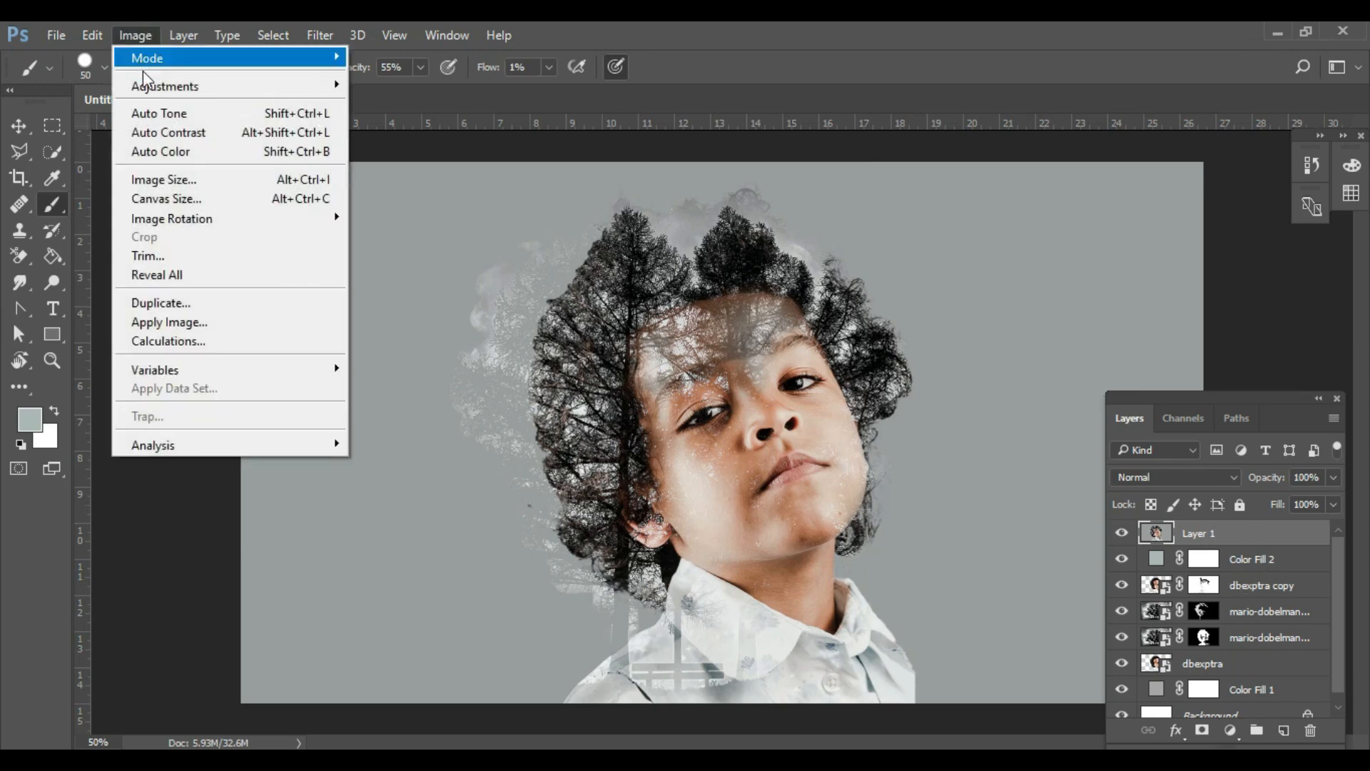
mouse_move(149, 87)
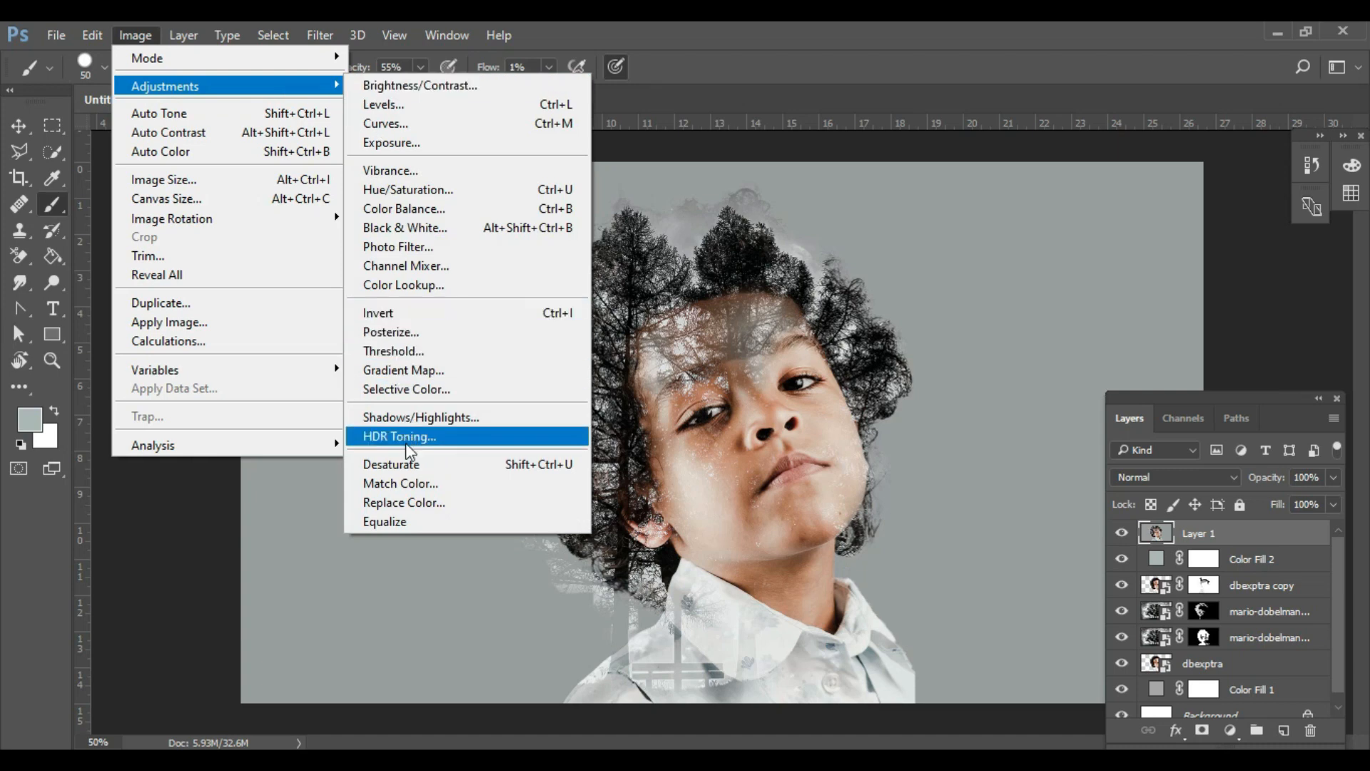
click(404, 465)
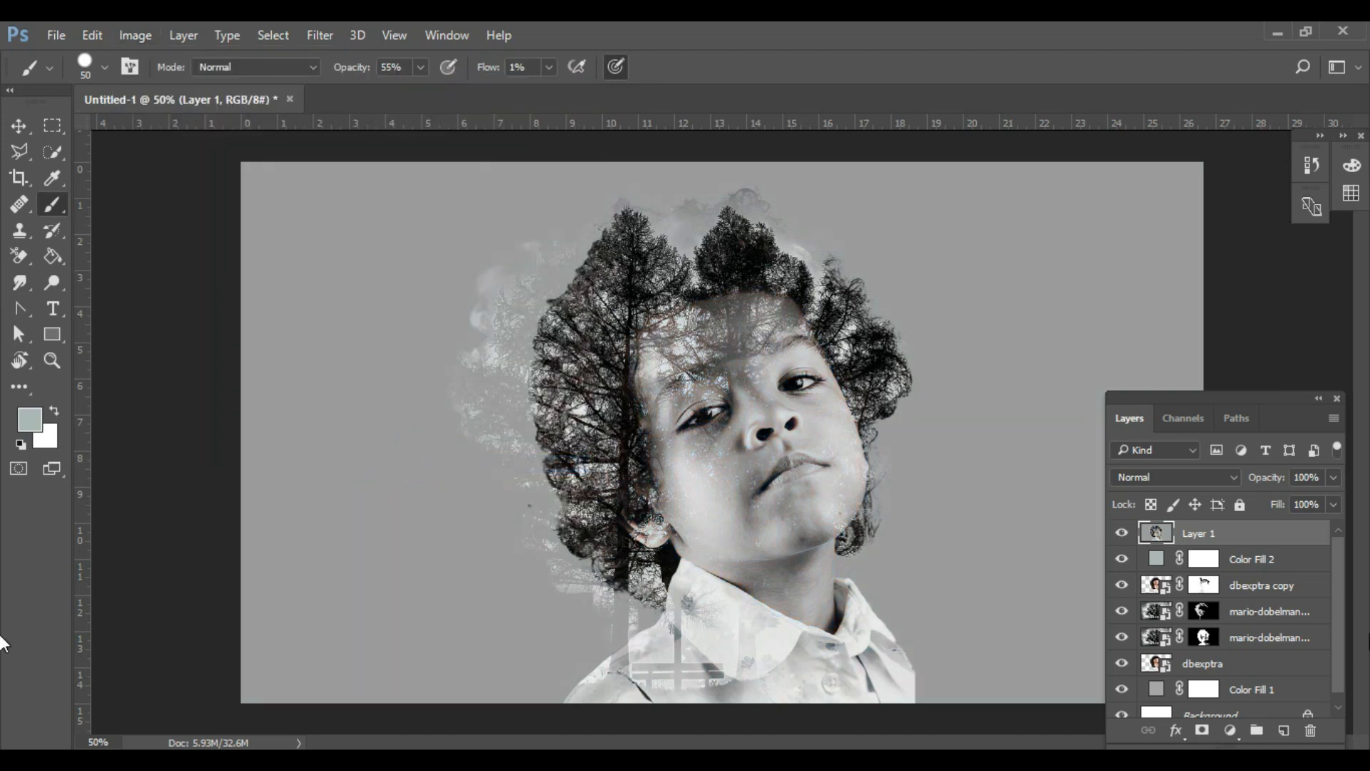
- Set the desaturated merged layer to the Soft Light blend mode at 22% opacity
click(1180, 482)
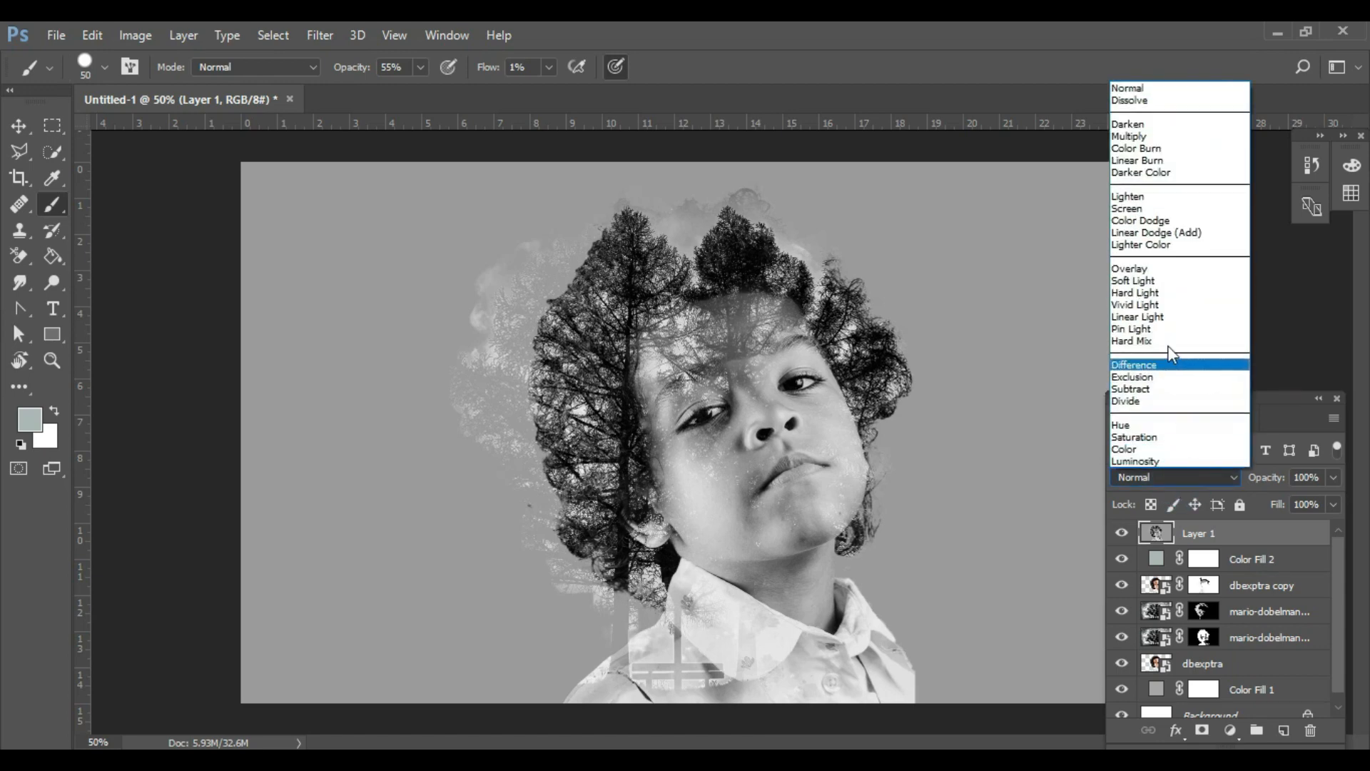
click(1154, 282)
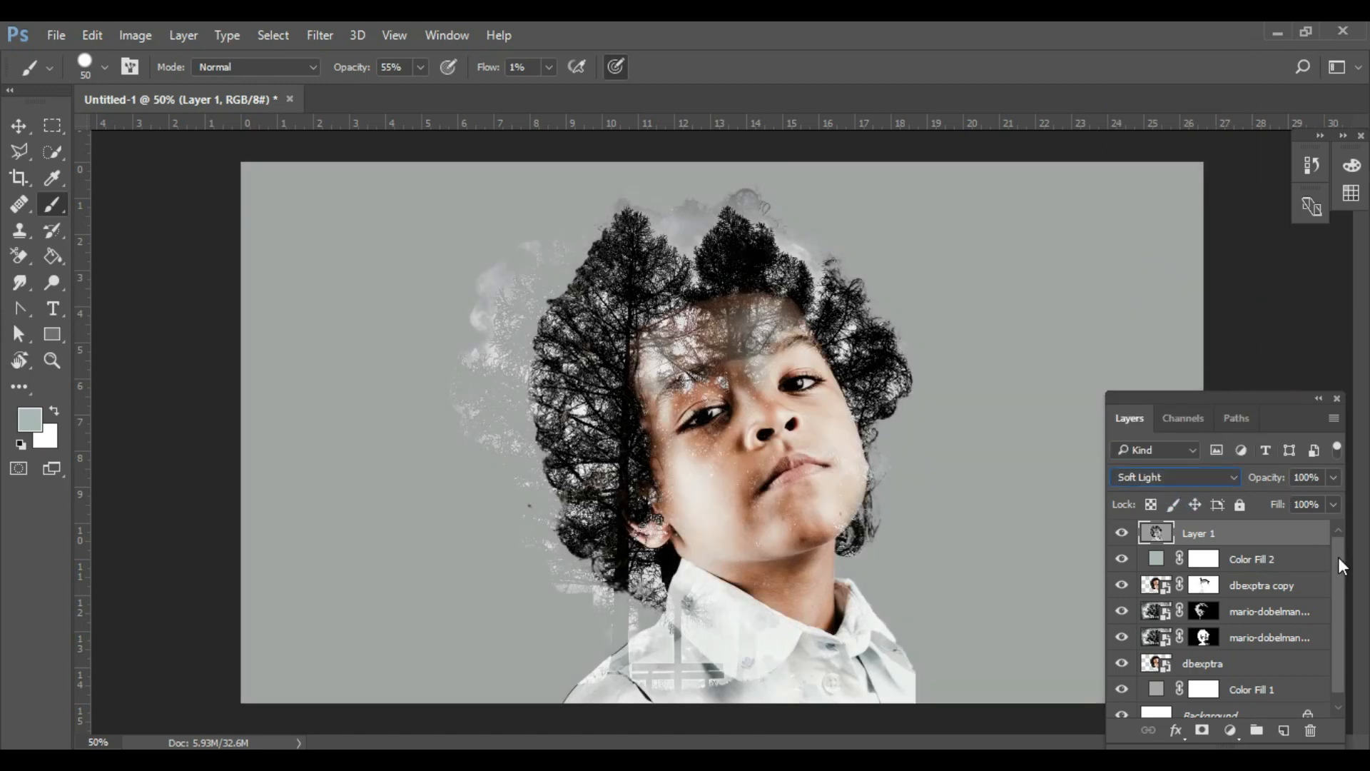
click(1333, 476)
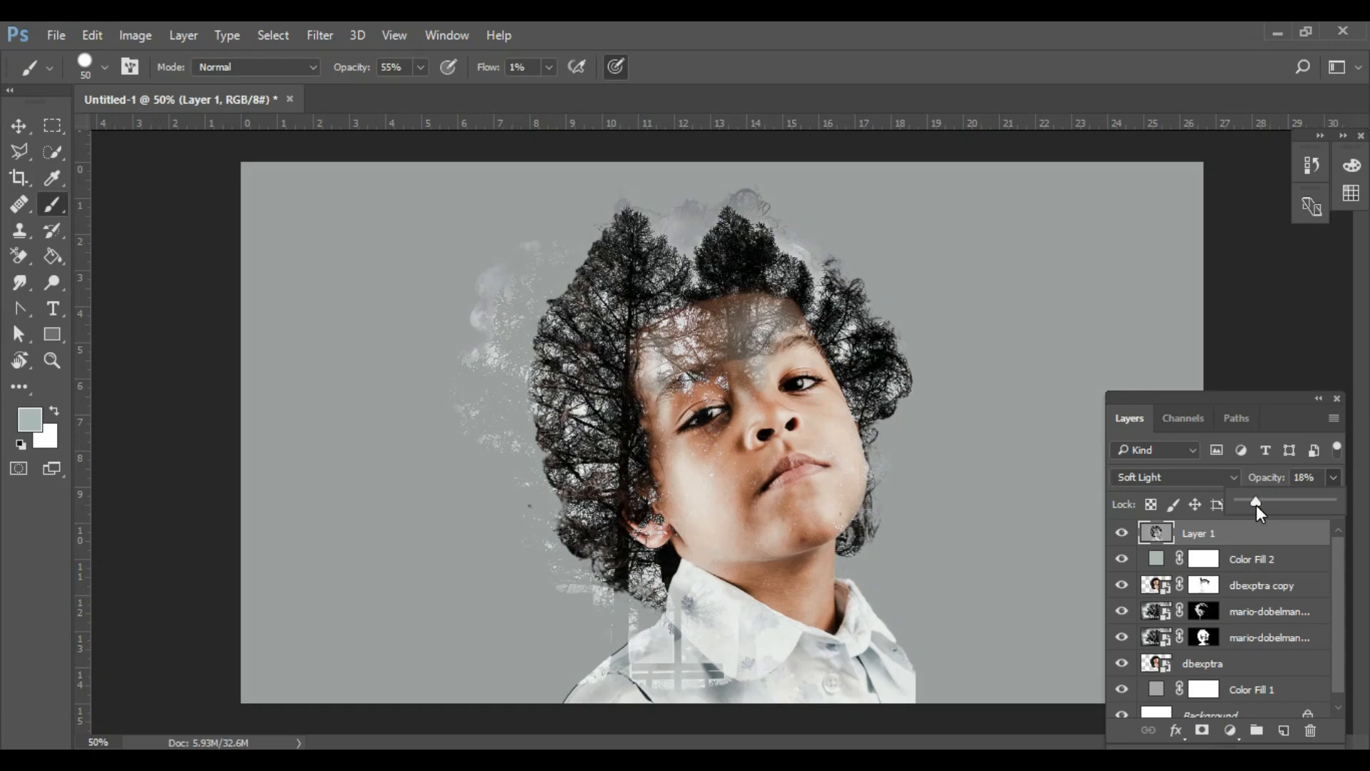
drag(1256, 504, 1260, 504)
click(1024, 492)
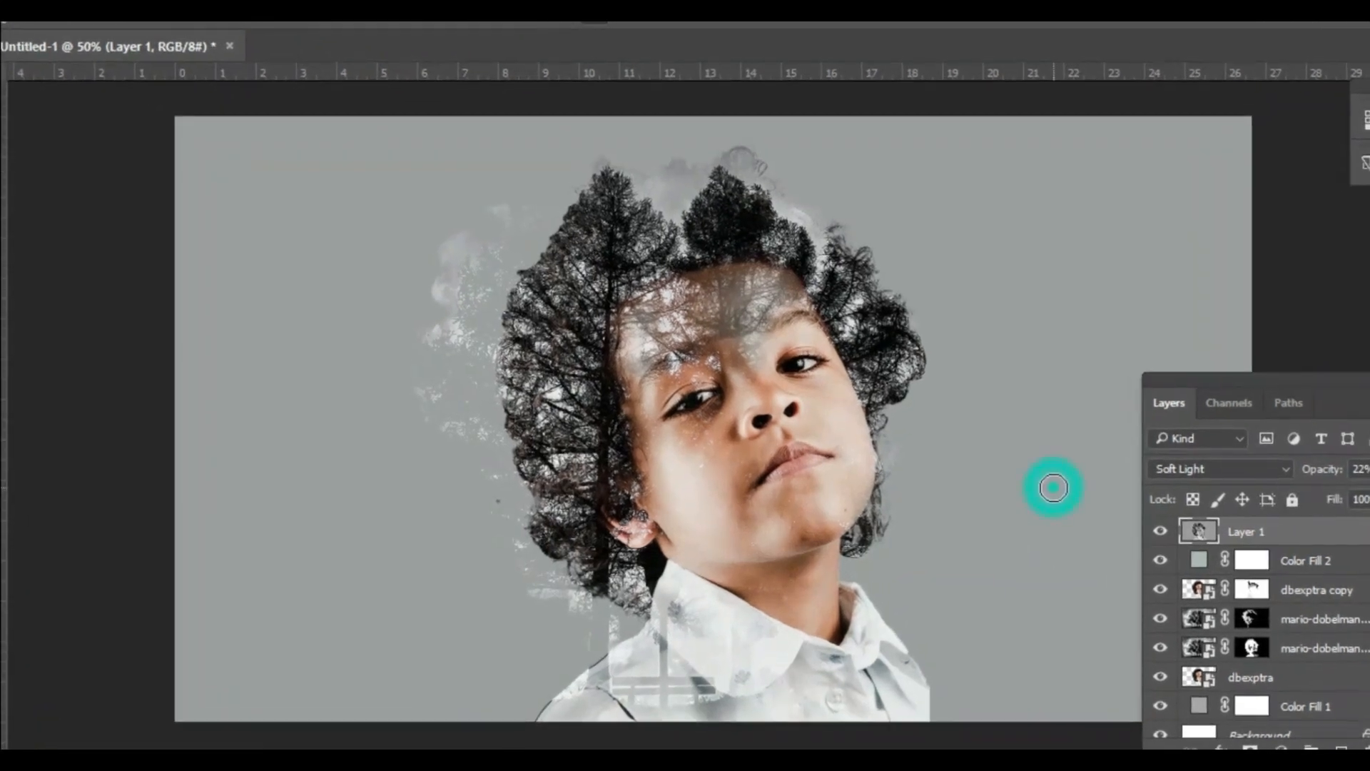